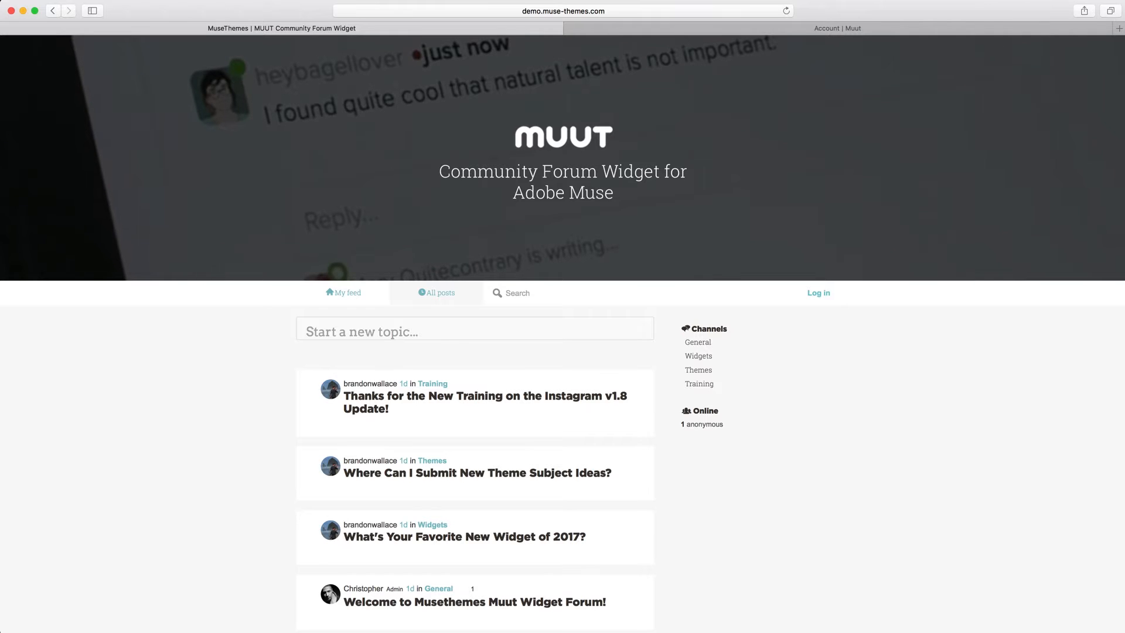
Look over the Muut forum widget demo page, including its topic list, search bar and channels
{"action": "scroll", "coordinate": [784, 527], "scroll_direction": "down", "scroll_amount": 5}
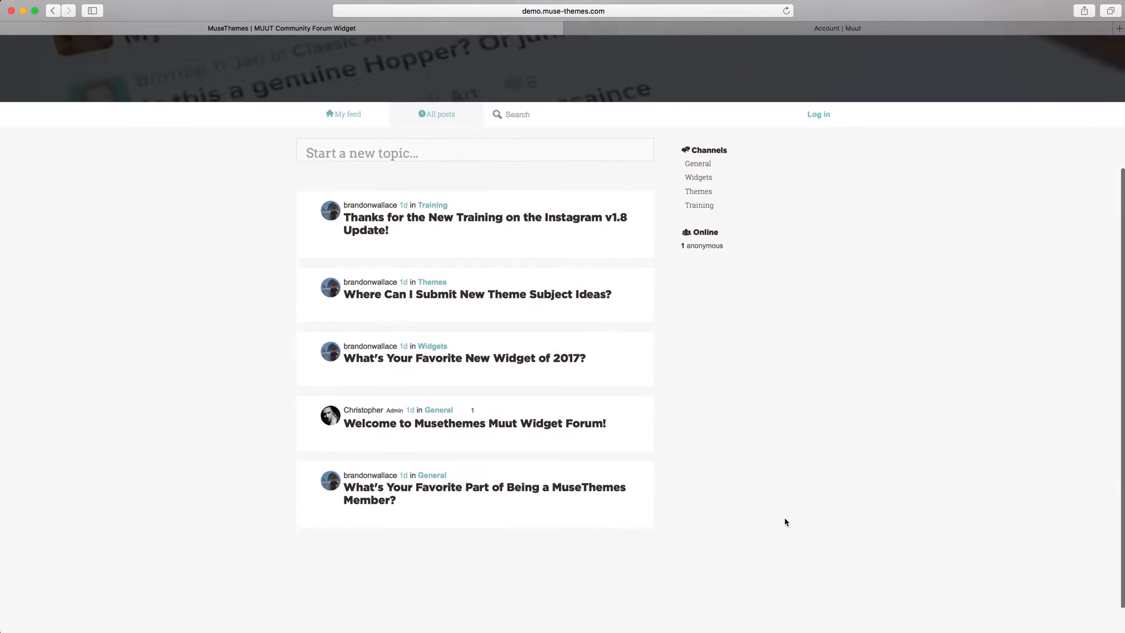
{"action": "scroll", "coordinate": [787, 521], "scroll_direction": "up", "scroll_amount": 4}
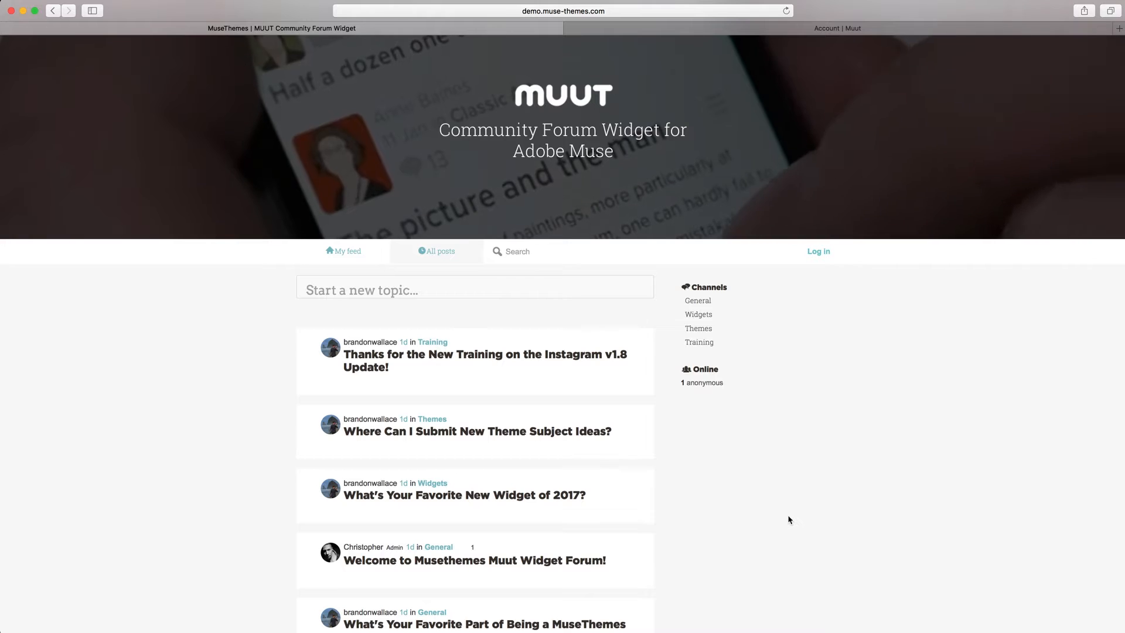
{"action": "scroll", "coordinate": [788, 520], "scroll_direction": "up", "scroll_amount": 2}
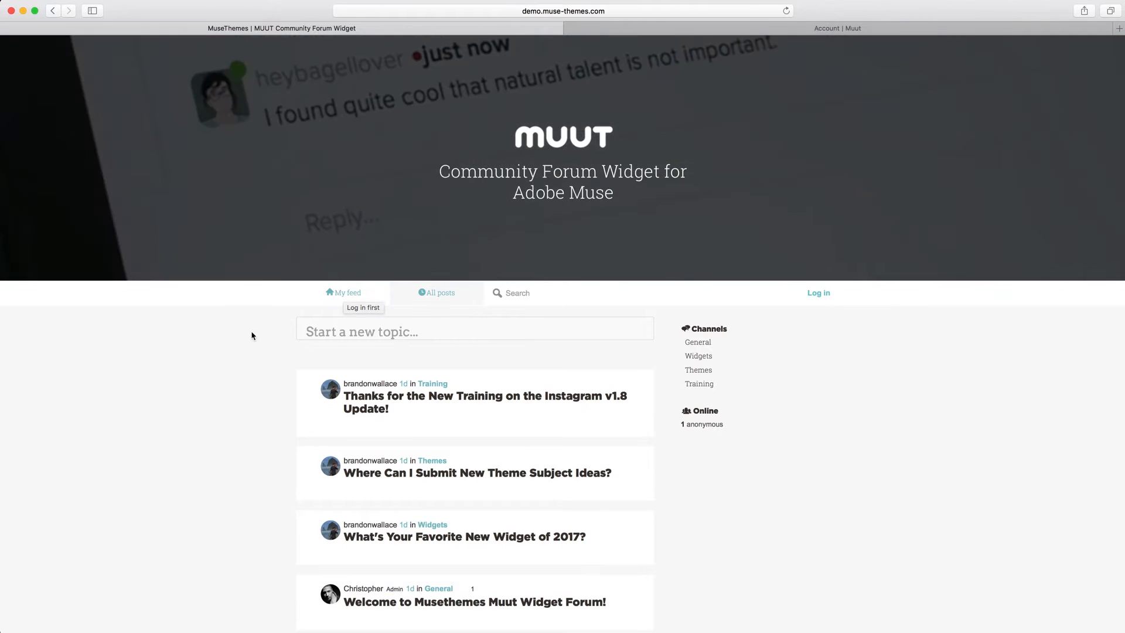
{"action": "scroll", "coordinate": [246, 354], "scroll_direction": "down", "scroll_amount": 4}
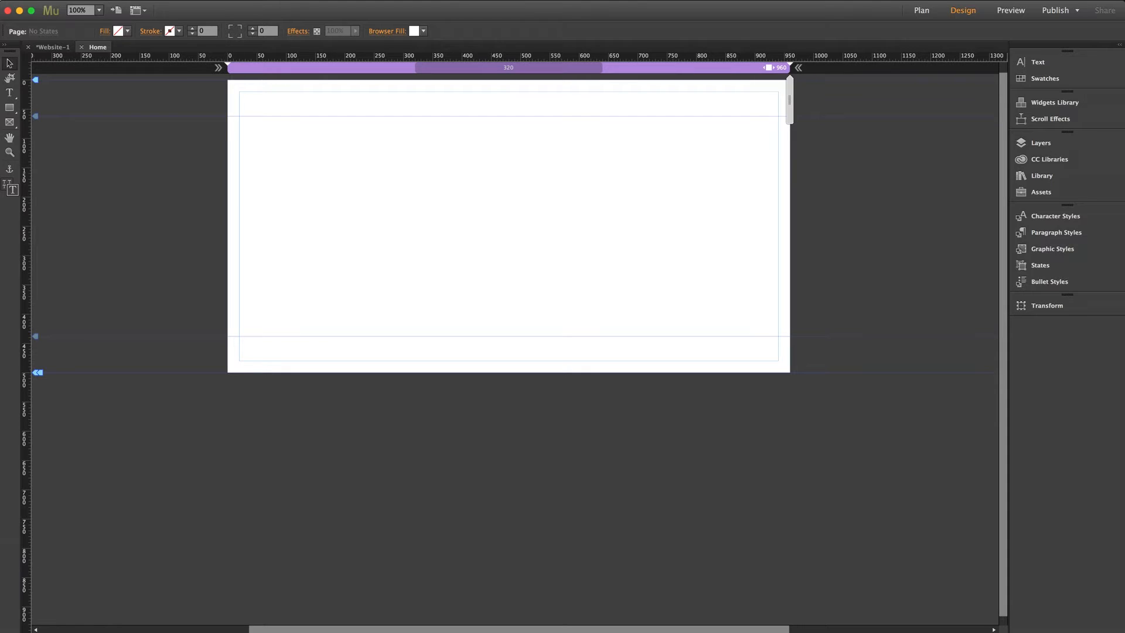
Switch to Adobe Muse and place the Muut Forum widget from the library on the Home page, below the header area
{"action": "left_click", "coordinate": [1041, 176]}
{"action": "left_click_drag", "start_coordinate": [874, 245], "coordinate": [243, 133]}
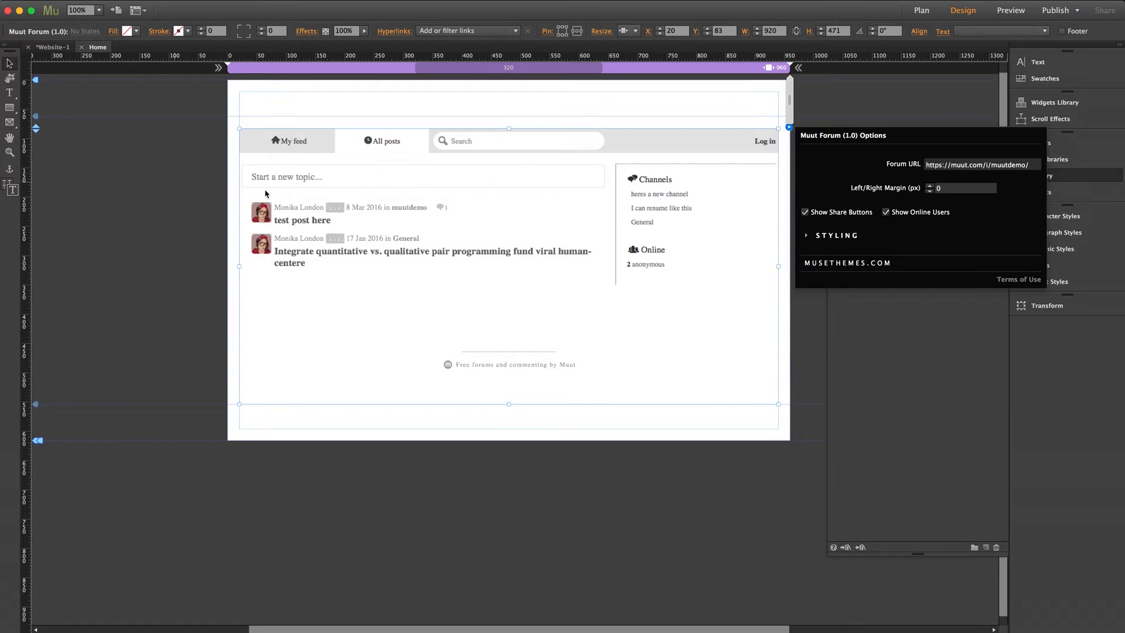
{"action": "left_click", "coordinate": [319, 189]}
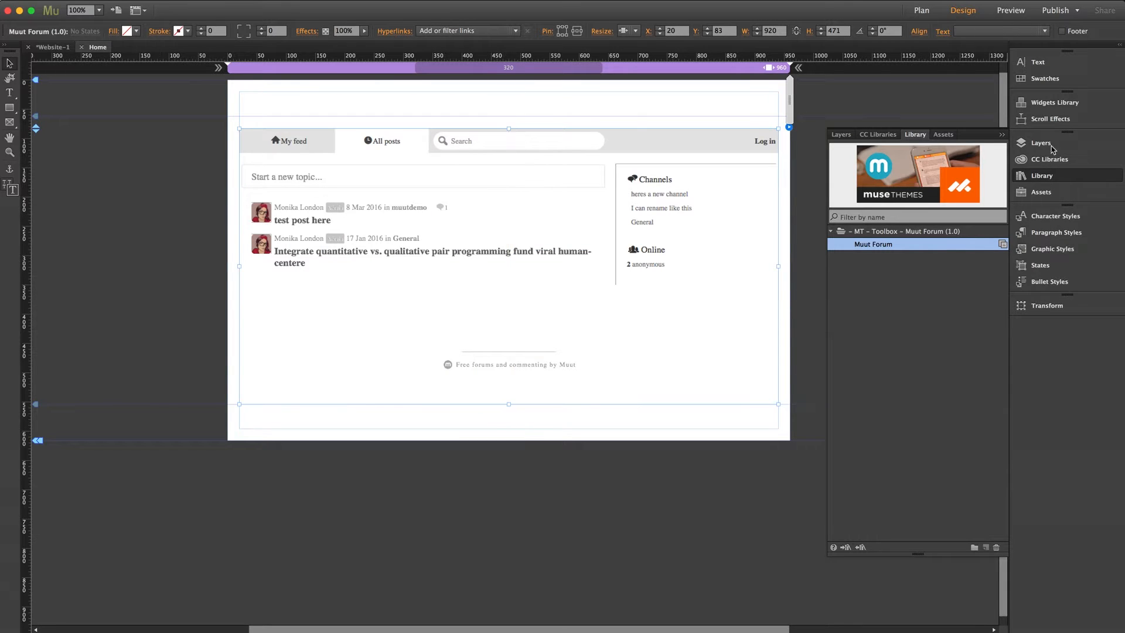
{"action": "left_click", "coordinate": [1042, 176]}
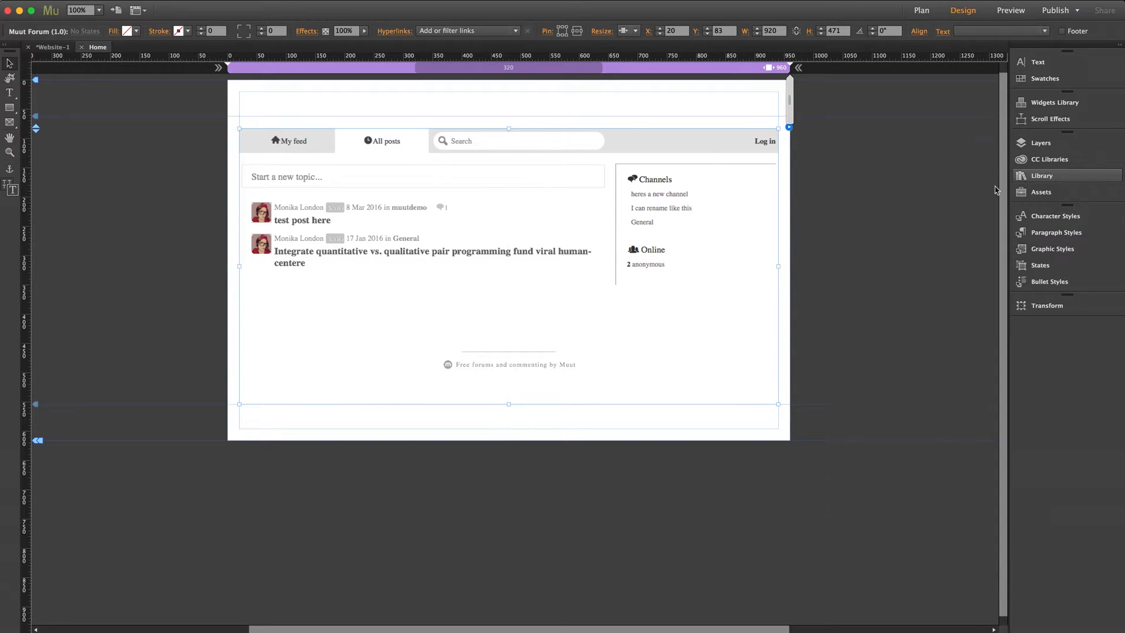
{"action": "left_click", "coordinate": [817, 218]}
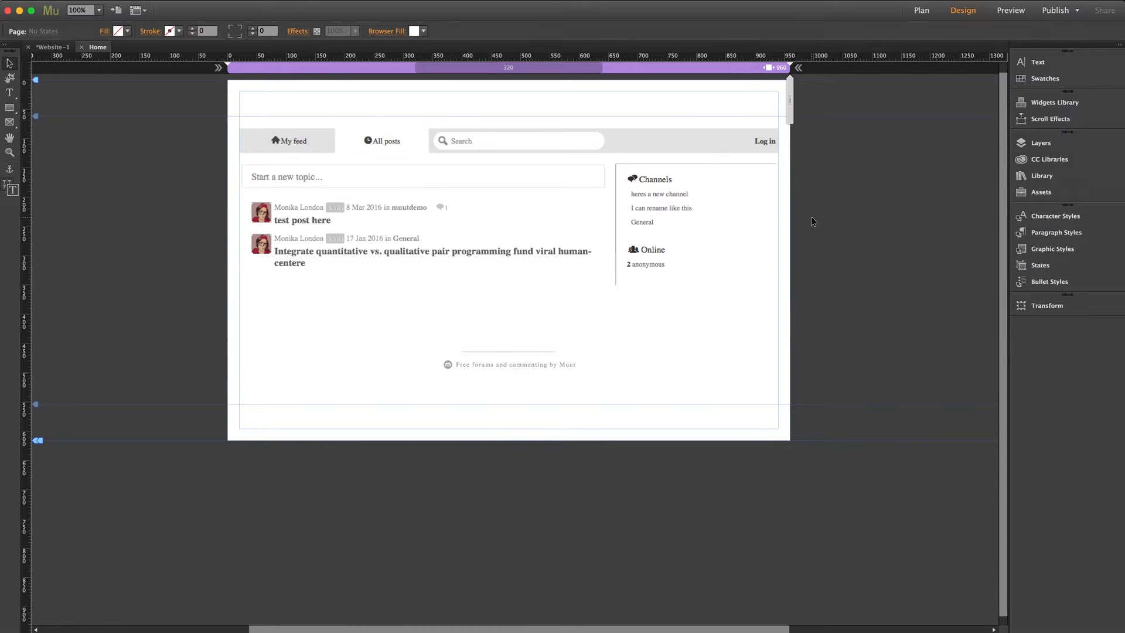
Review the placed forum widget's options, including forum URL, side margins, share buttons and online users
{"action": "left_click", "coordinate": [474, 186]}
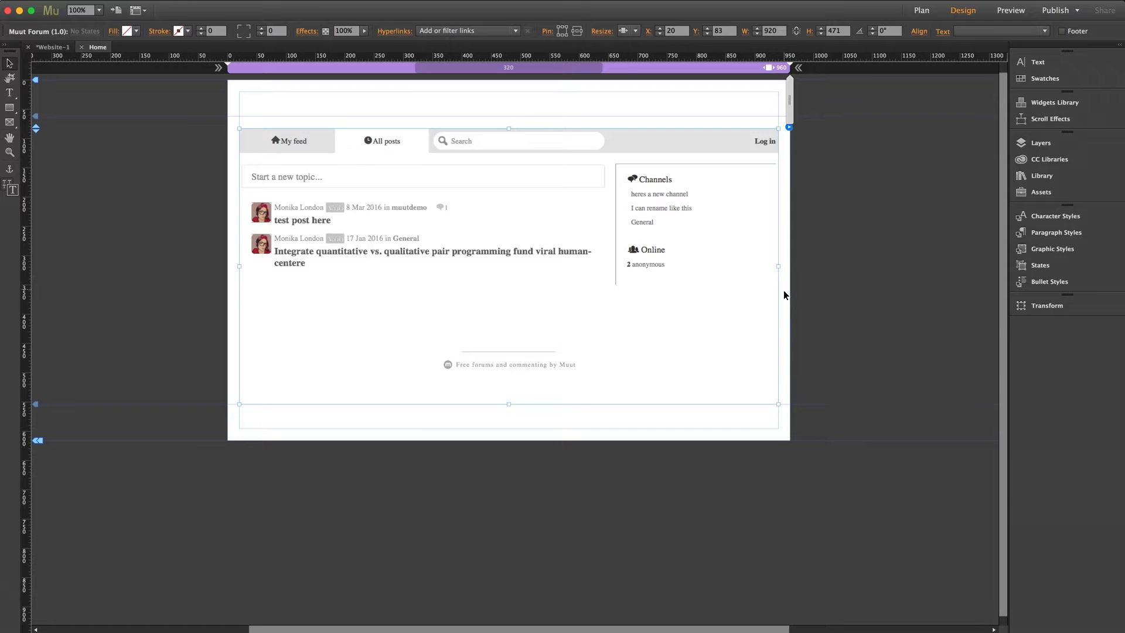
{"action": "left_click", "coordinate": [789, 127]}
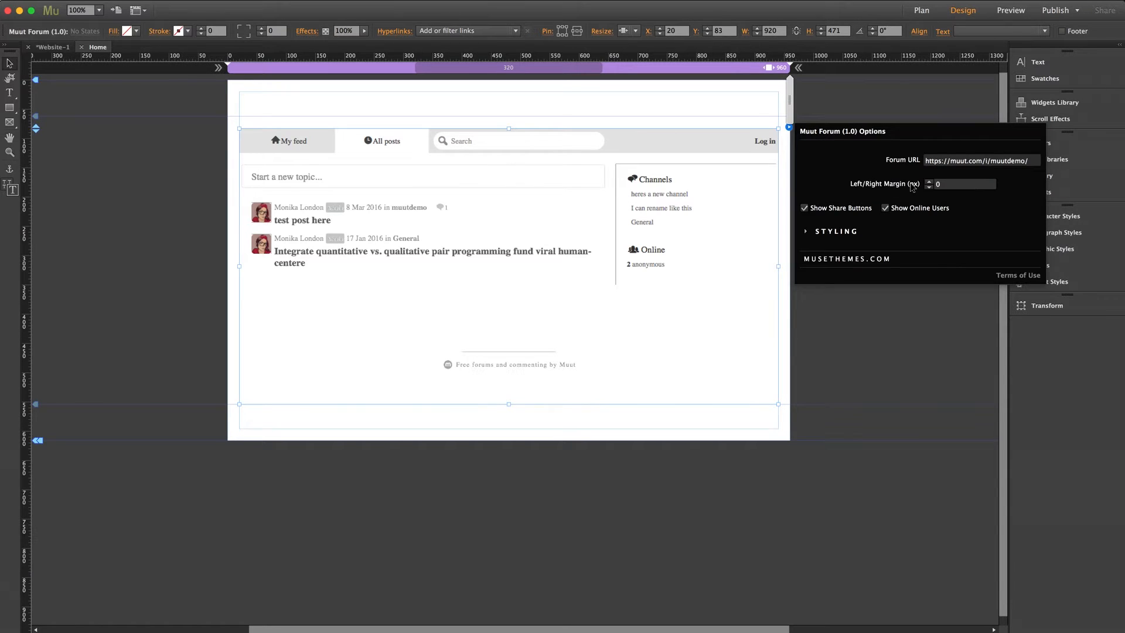
{"action": "left_click", "coordinate": [853, 104]}
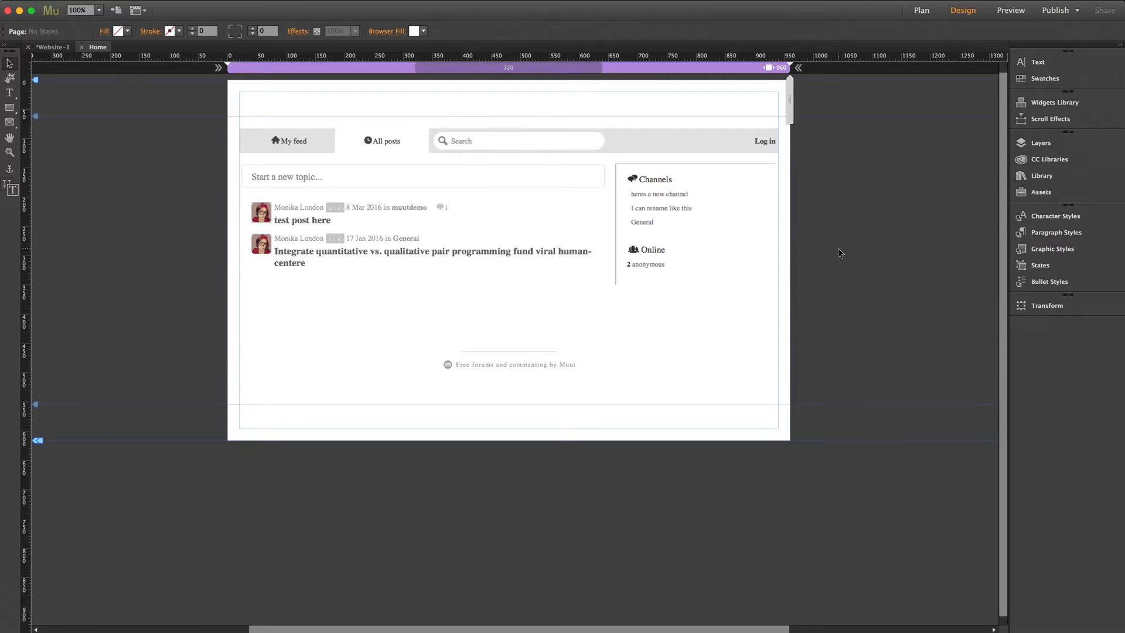
Stretch the forum widget to the full browser width and check its left/right margin option
{"action": "left_click", "coordinate": [553, 213]}
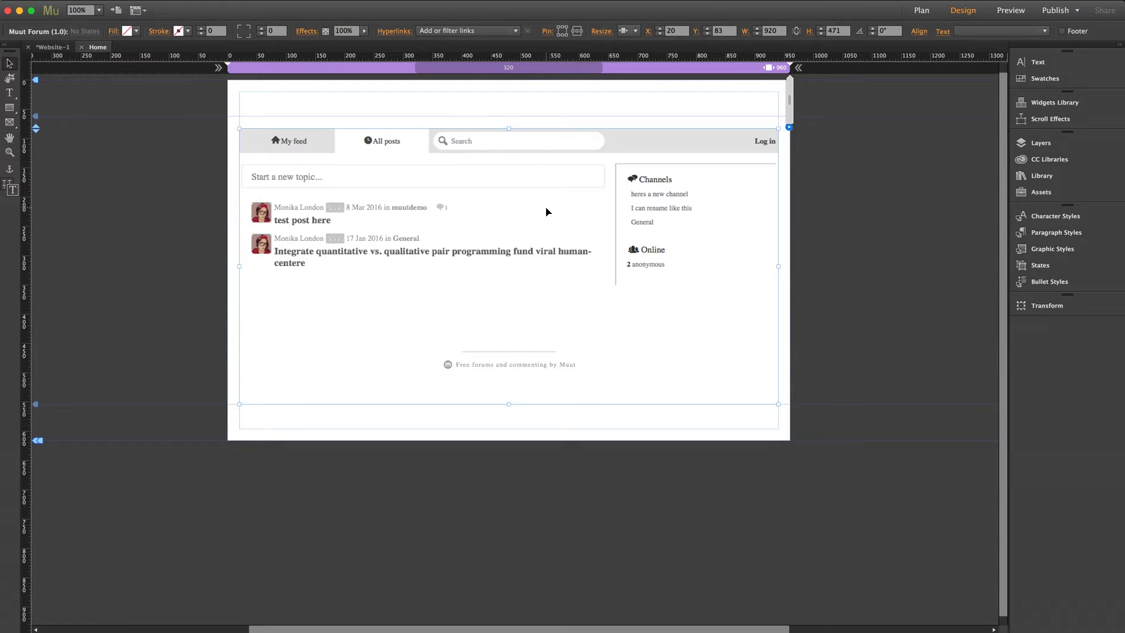
{"action": "left_click", "coordinate": [630, 30]}
{"action": "left_click", "coordinate": [648, 82]}
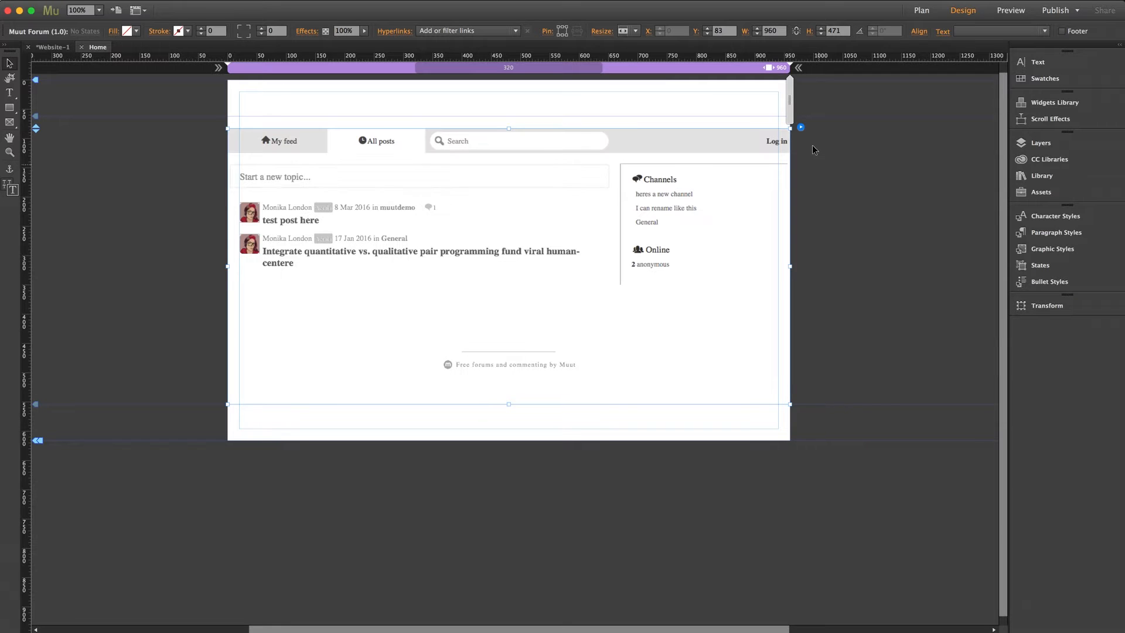
{"action": "left_click", "coordinate": [800, 128]}
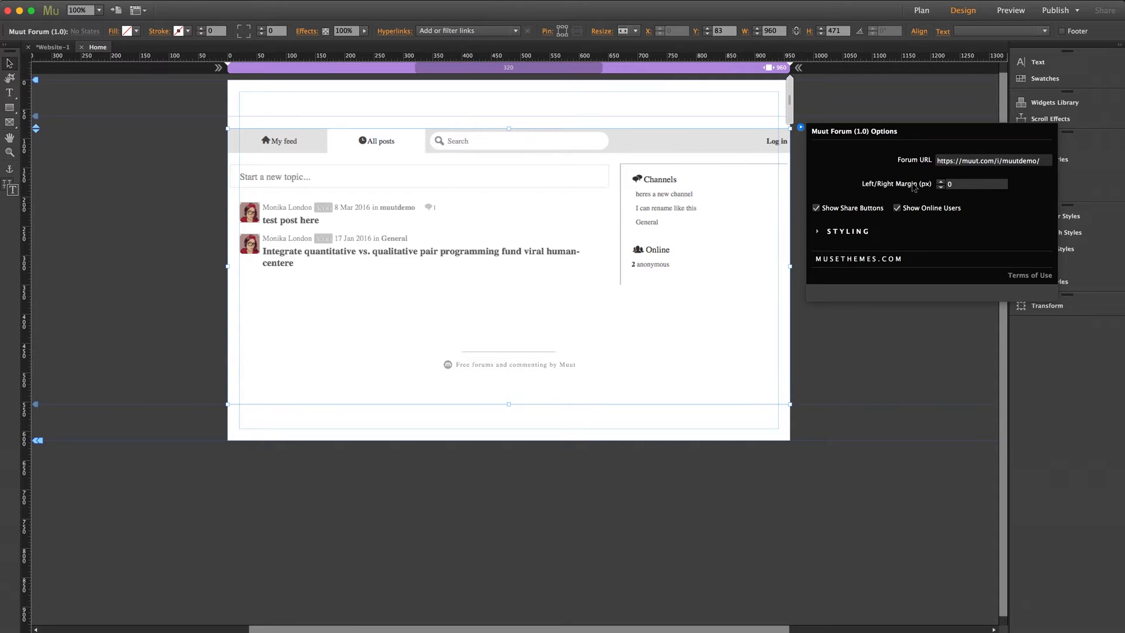
{"action": "left_click", "coordinate": [848, 102]}
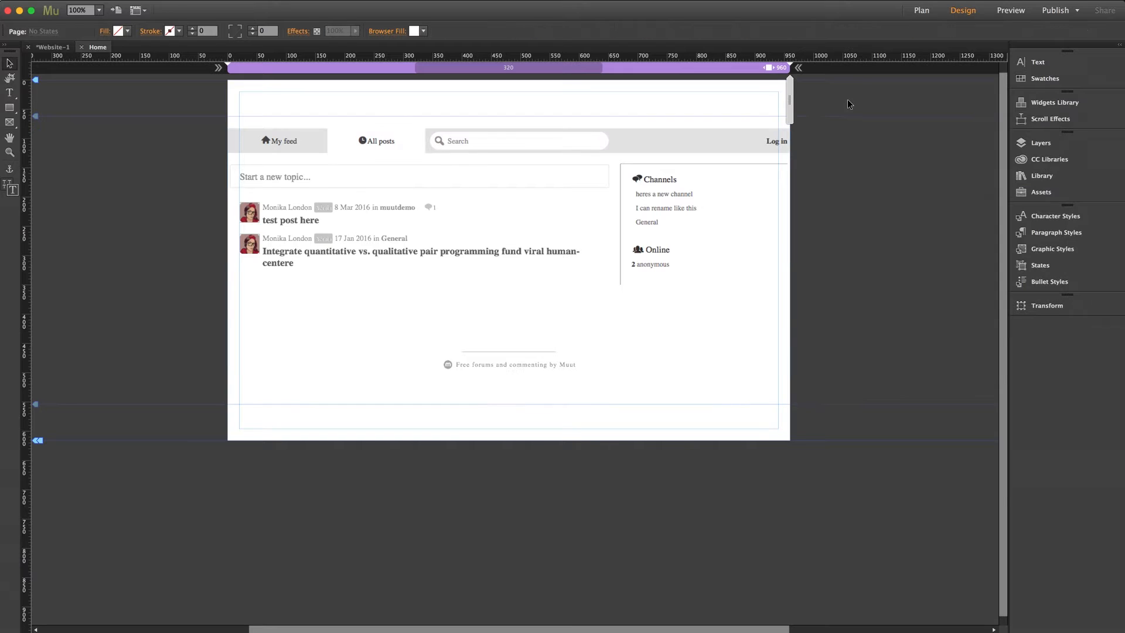
Turn off the forum widget's full-width stretching, narrow it to about 877 px, and centre it on the page
{"action": "left_click", "coordinate": [720, 163]}
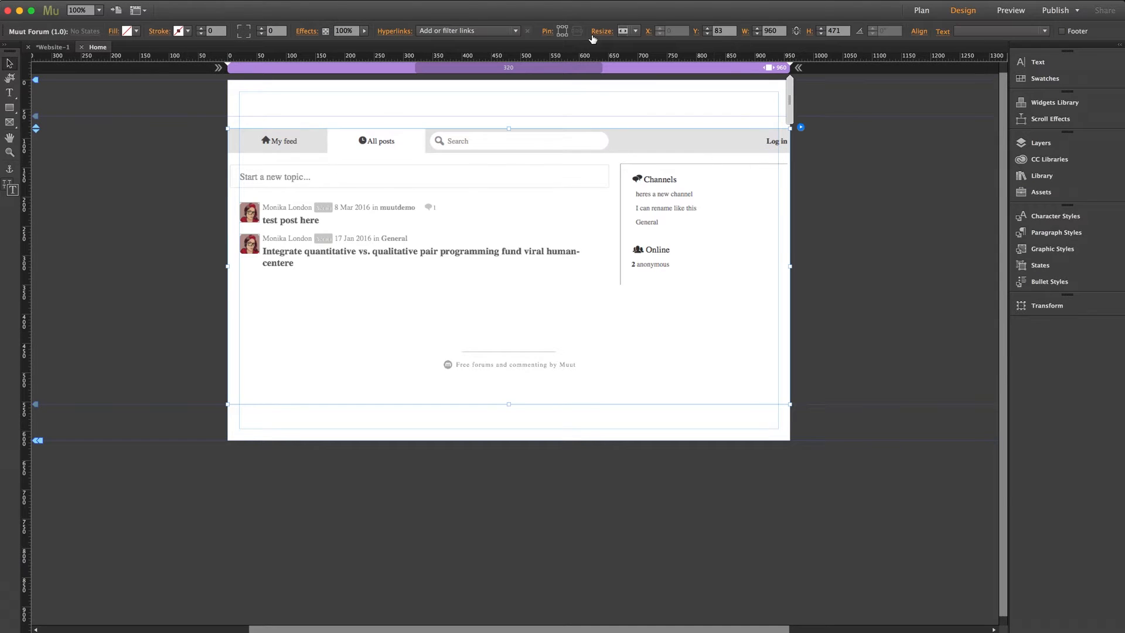
{"action": "left_click", "coordinate": [632, 31]}
{"action": "left_click", "coordinate": [633, 45]}
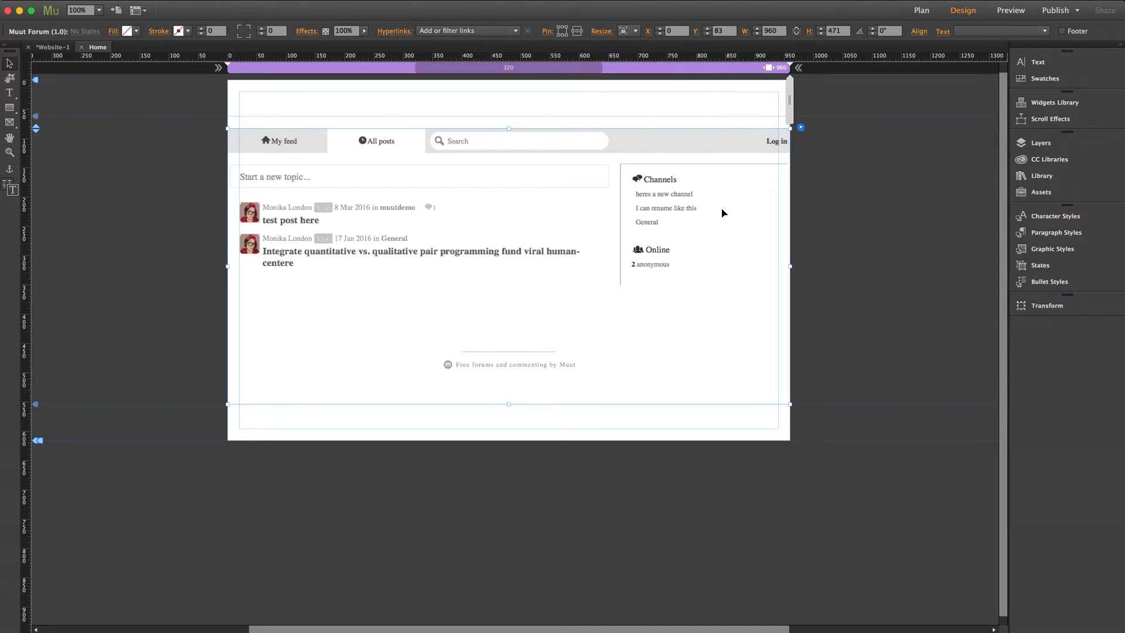
{"action": "left_click_drag", "start_coordinate": [790, 270], "coordinate": [741, 266]}
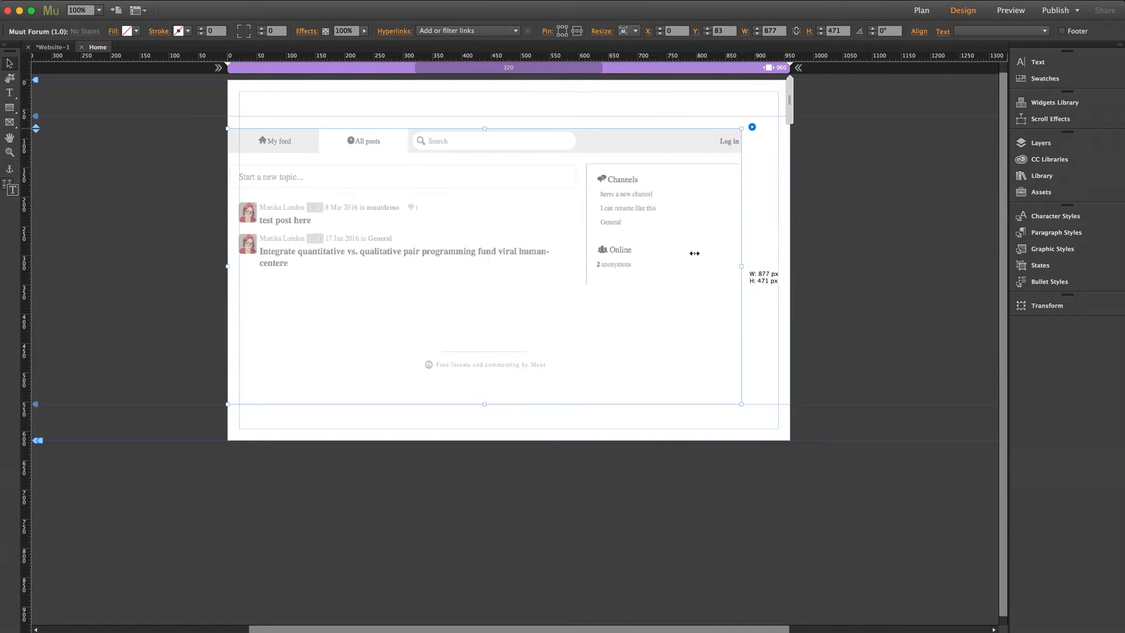
{"action": "left_click_drag", "start_coordinate": [672, 244], "coordinate": [699, 240]}
{"action": "left_click", "coordinate": [811, 204]}
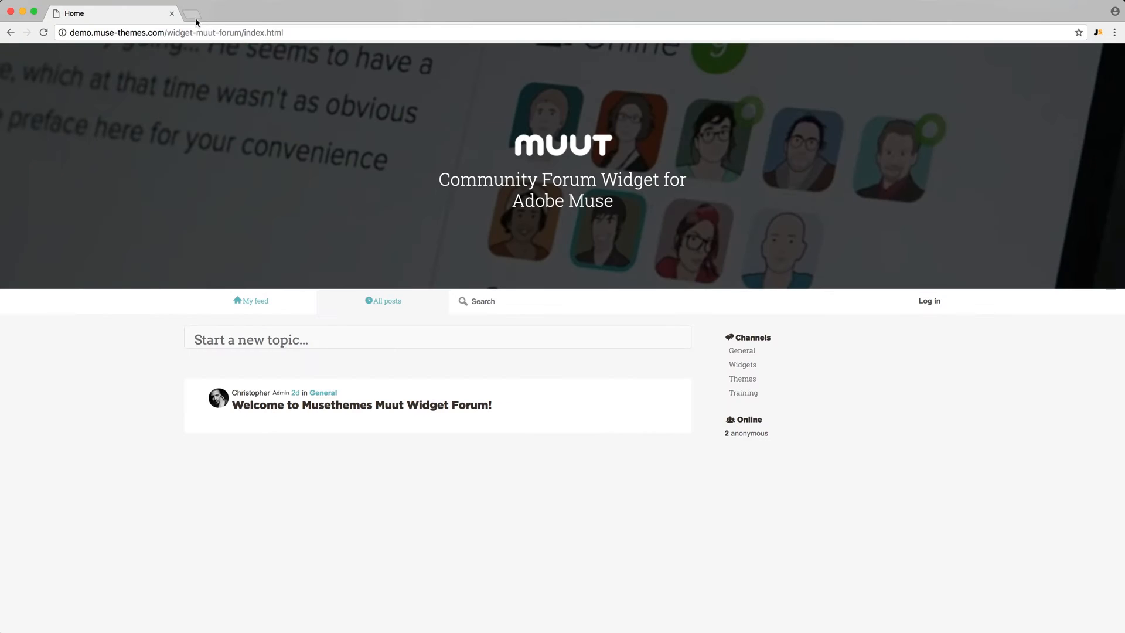
{"action": "left_click", "coordinate": [189, 14]}
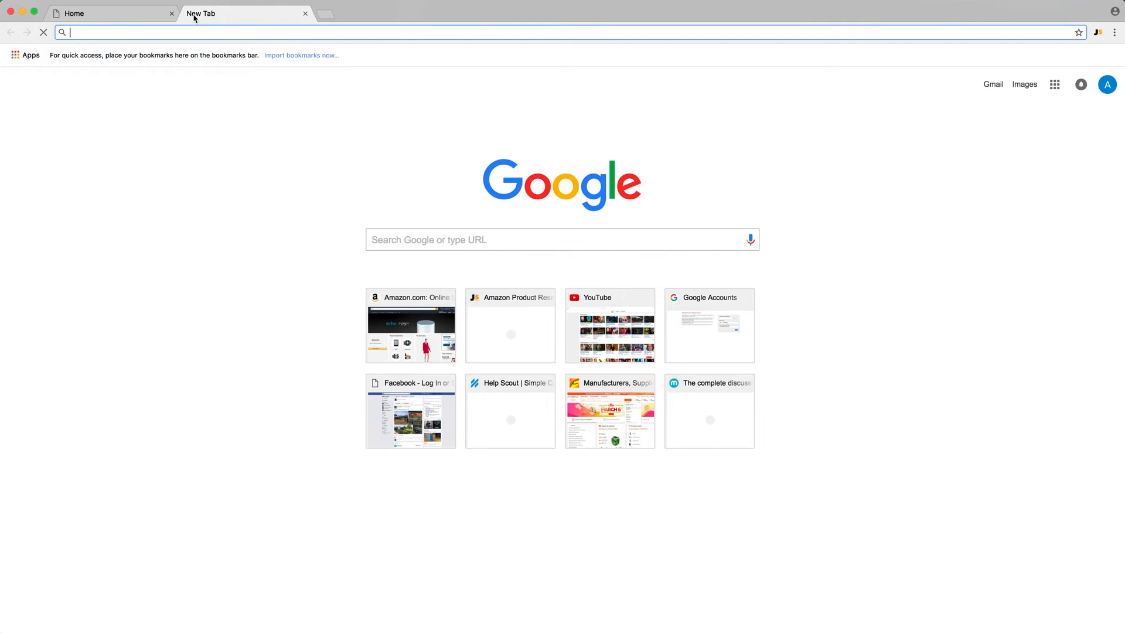
{"action": "type", "text": "www.mu"}
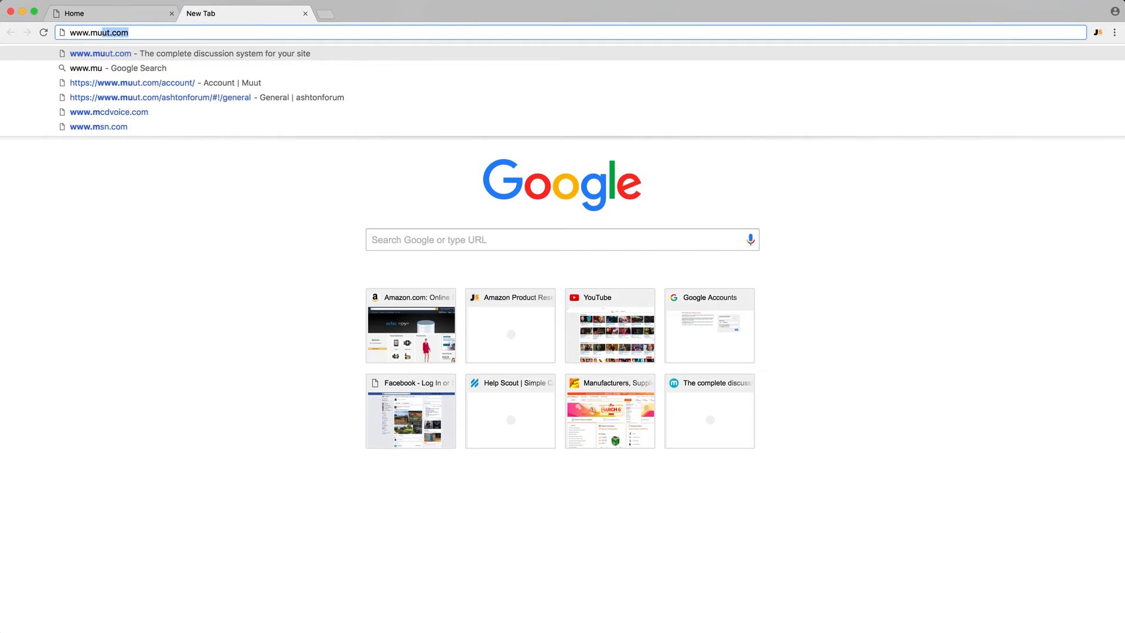
{"action": "type", "text": "ut.c"}
{"action": "key", "text": "Return"}
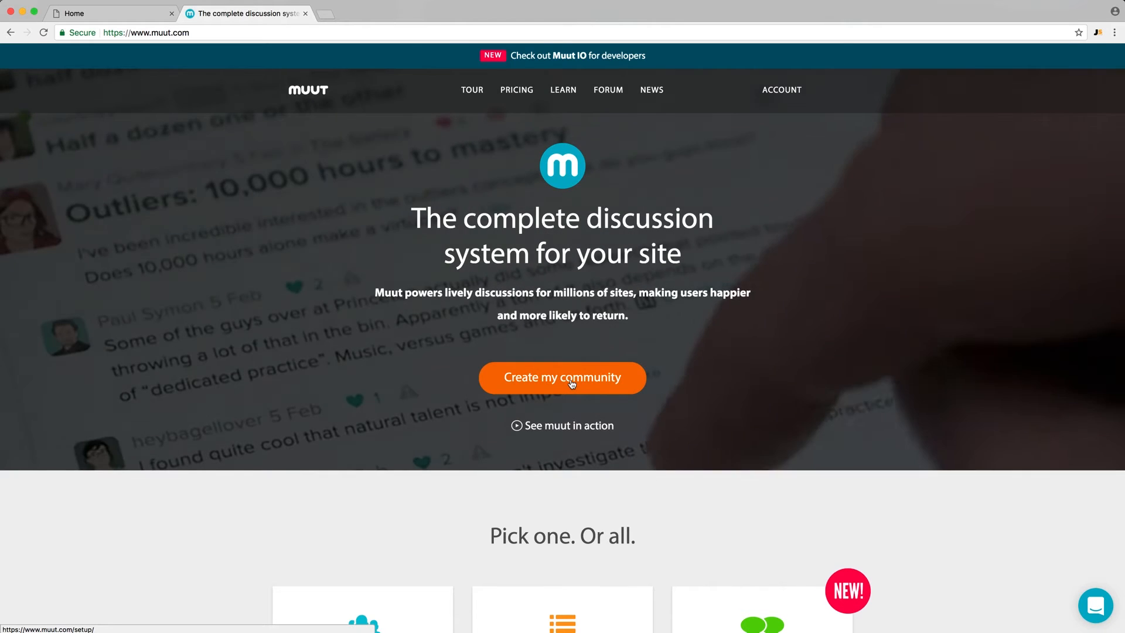
{"action": "left_click", "coordinate": [572, 384]}
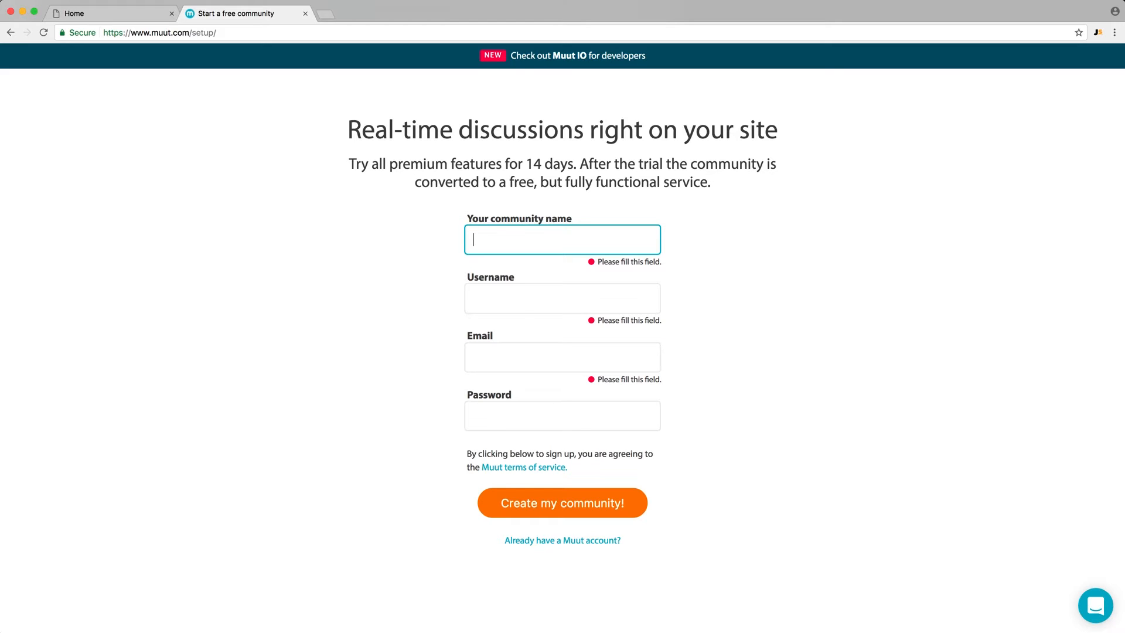
Create a community named myawesomeforum, filling in the account's username, email and password
{"action": "type", "text": "myawesomeforum"}
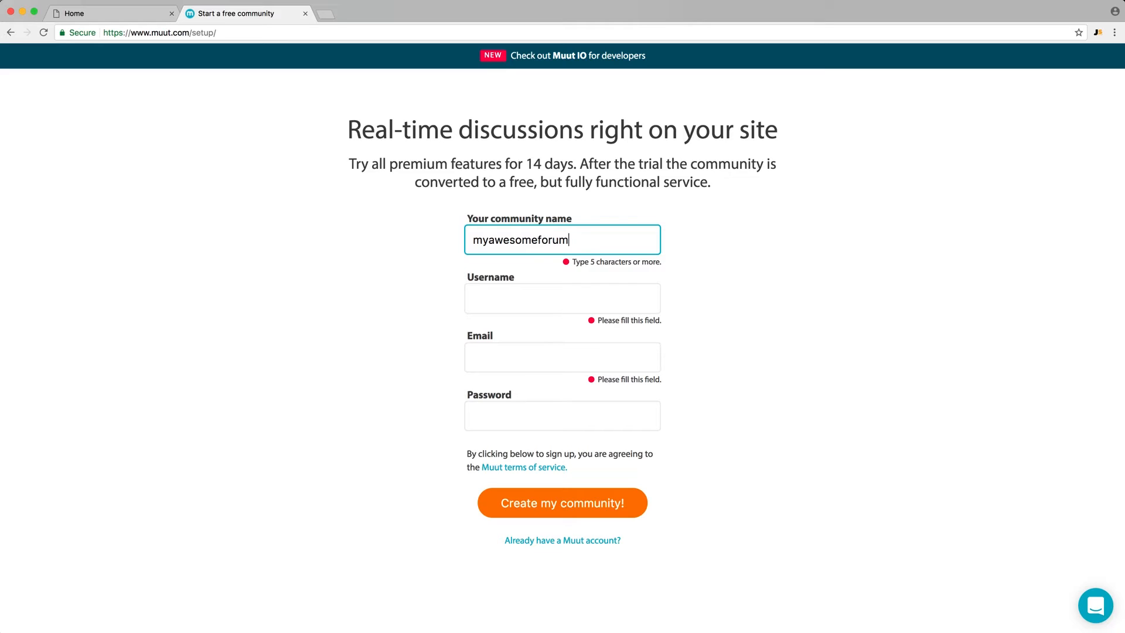
{"action": "key", "text": "Tab"}
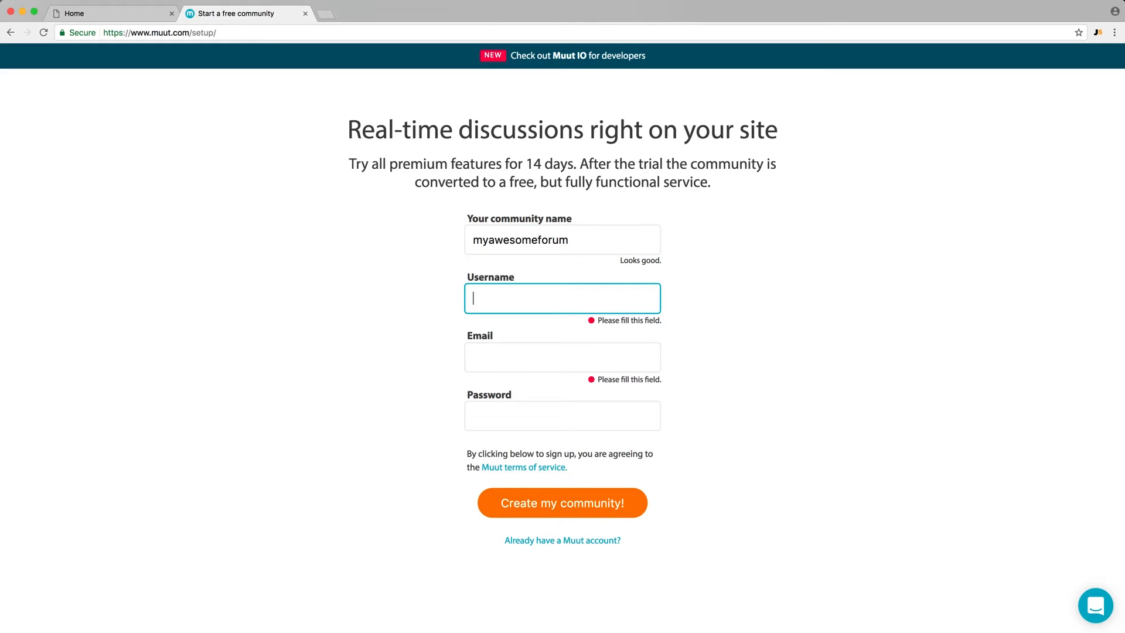
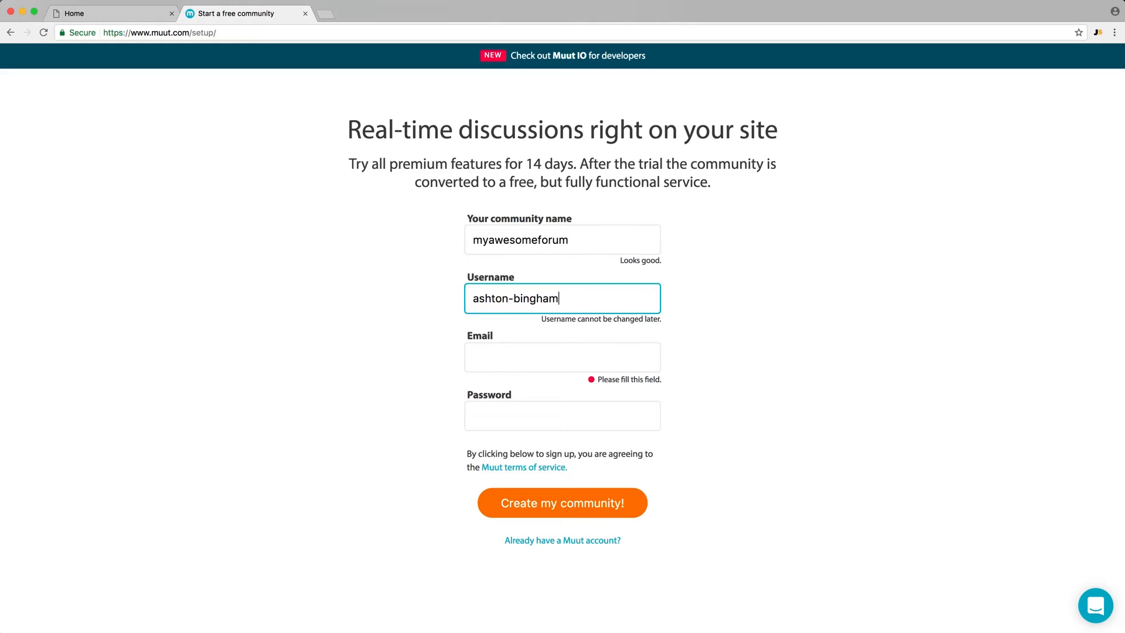
{"action": "key", "text": "Tab"}
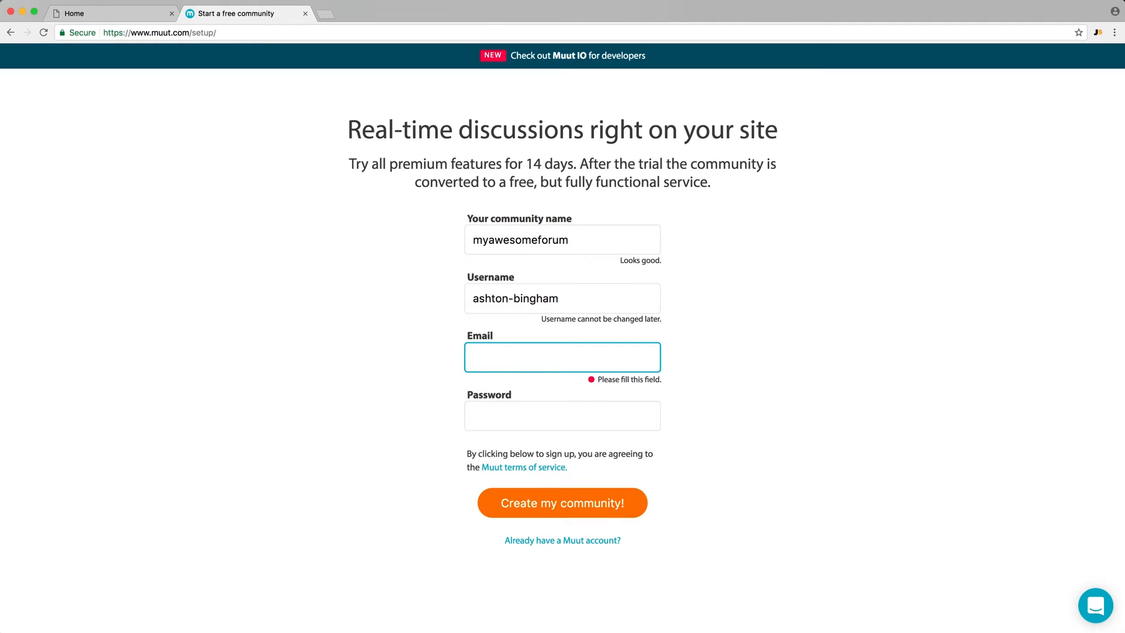
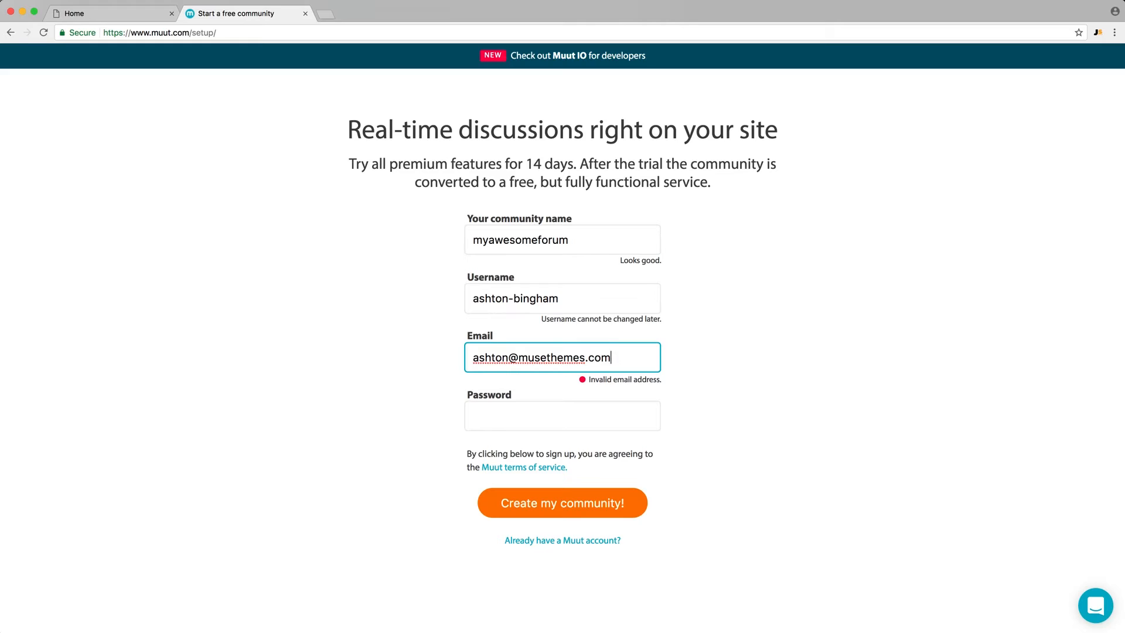
{"action": "key", "text": "Tab"}
{"action": "type", "text": "**********"}
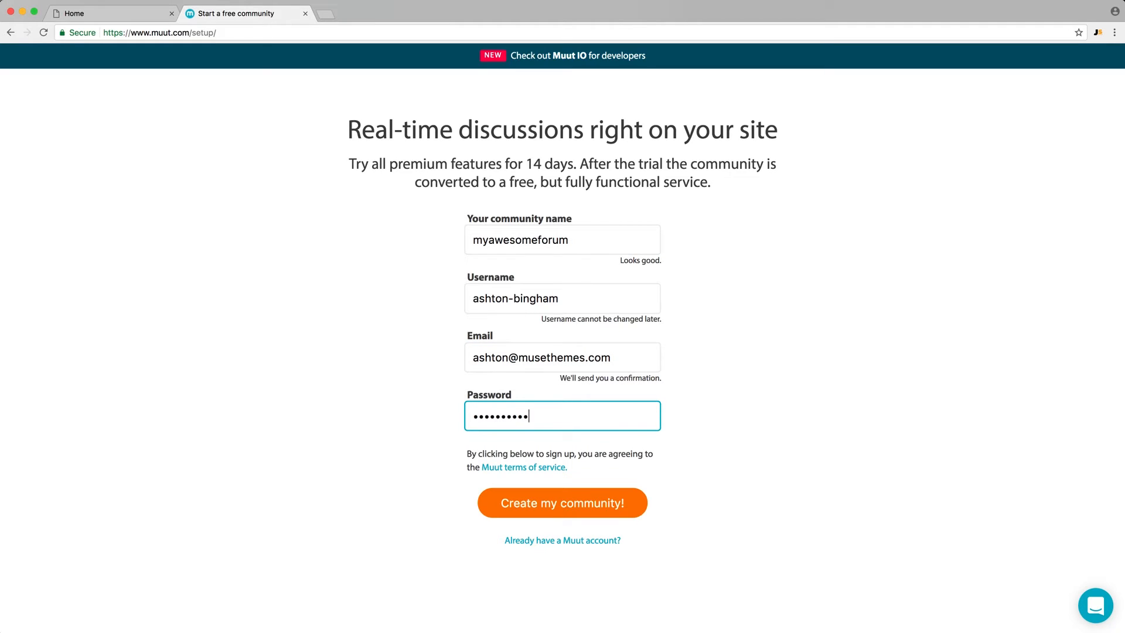
{"action": "left_click", "coordinate": [550, 504]}
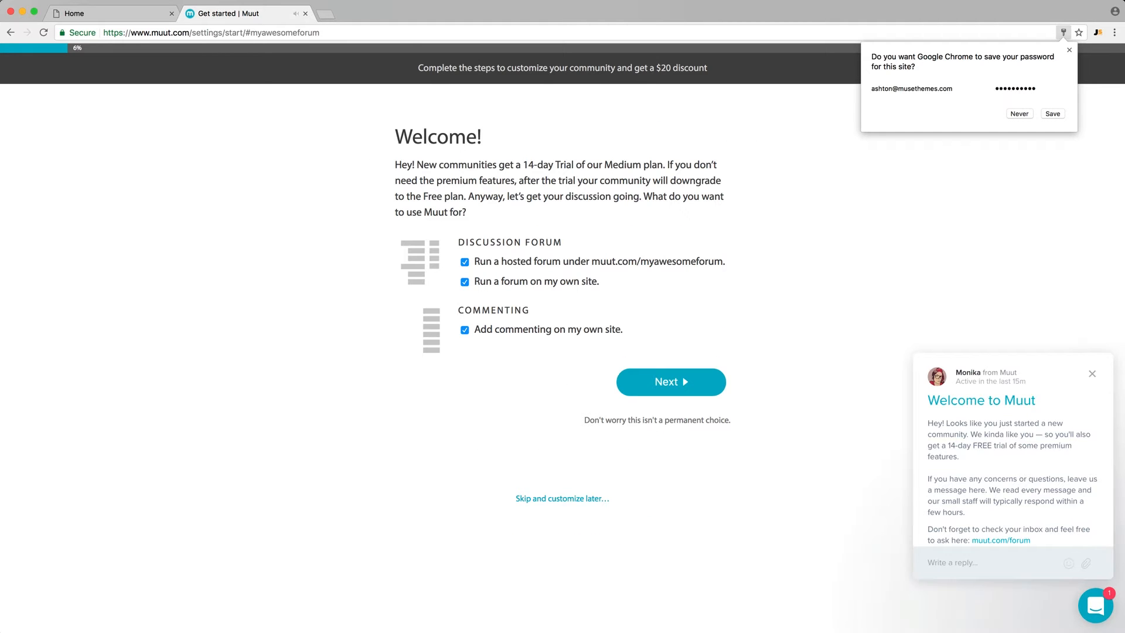
Dismiss the overlays and continue the setup with all forum and commenting uses checked and private messaging enabled
{"action": "left_click", "coordinate": [1052, 211]}
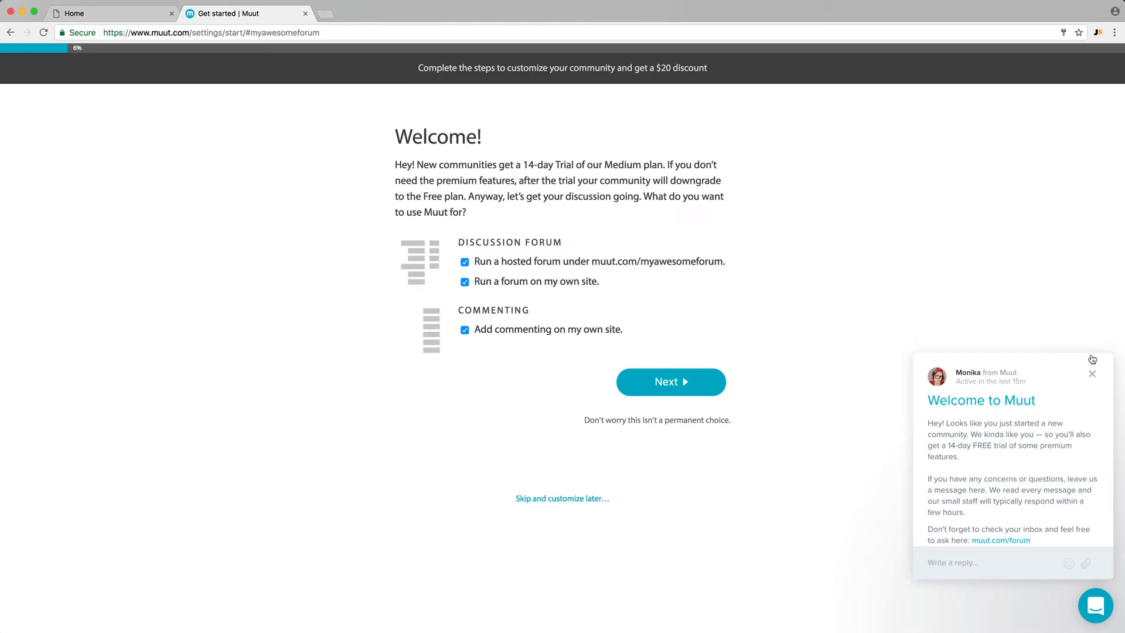
{"action": "left_click", "coordinate": [1092, 375]}
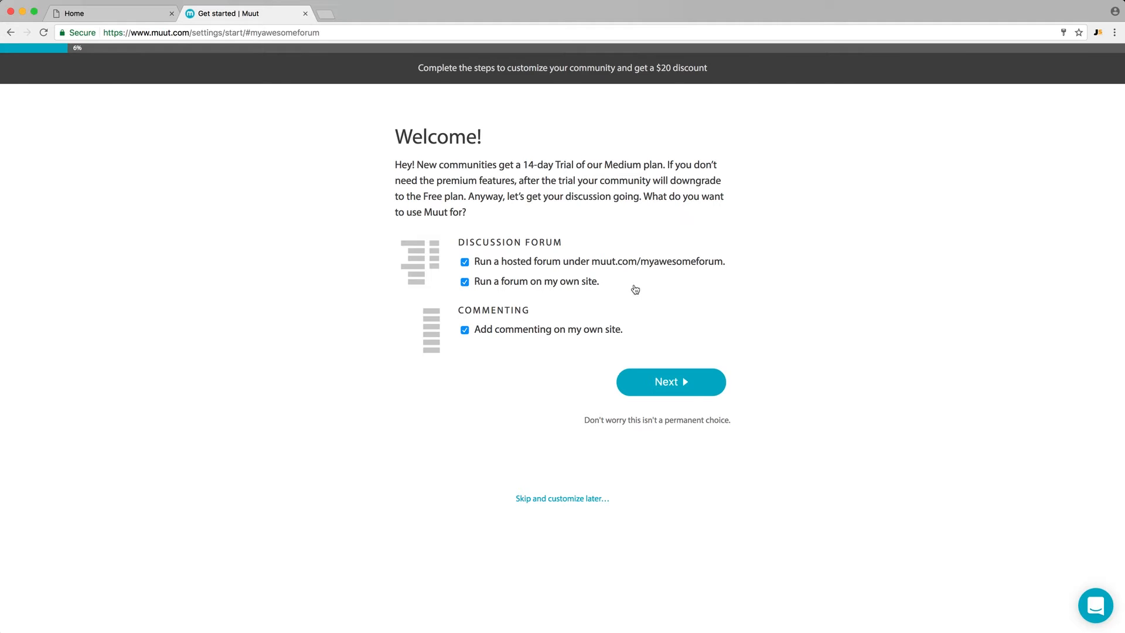
{"action": "left_click", "coordinate": [642, 385]}
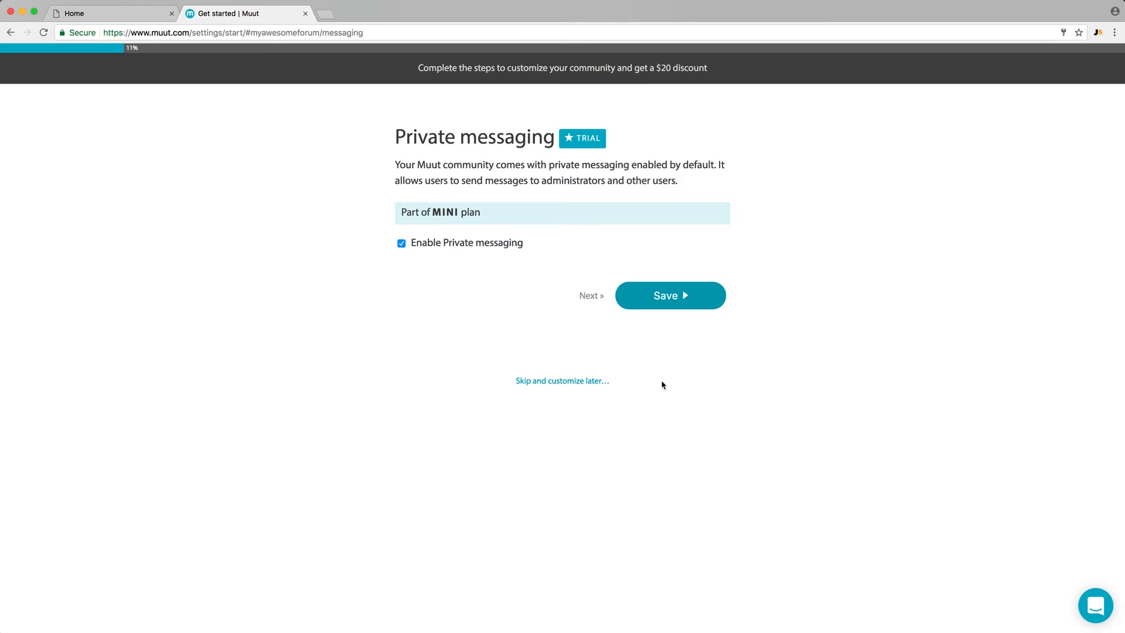
{"action": "left_click", "coordinate": [669, 295]}
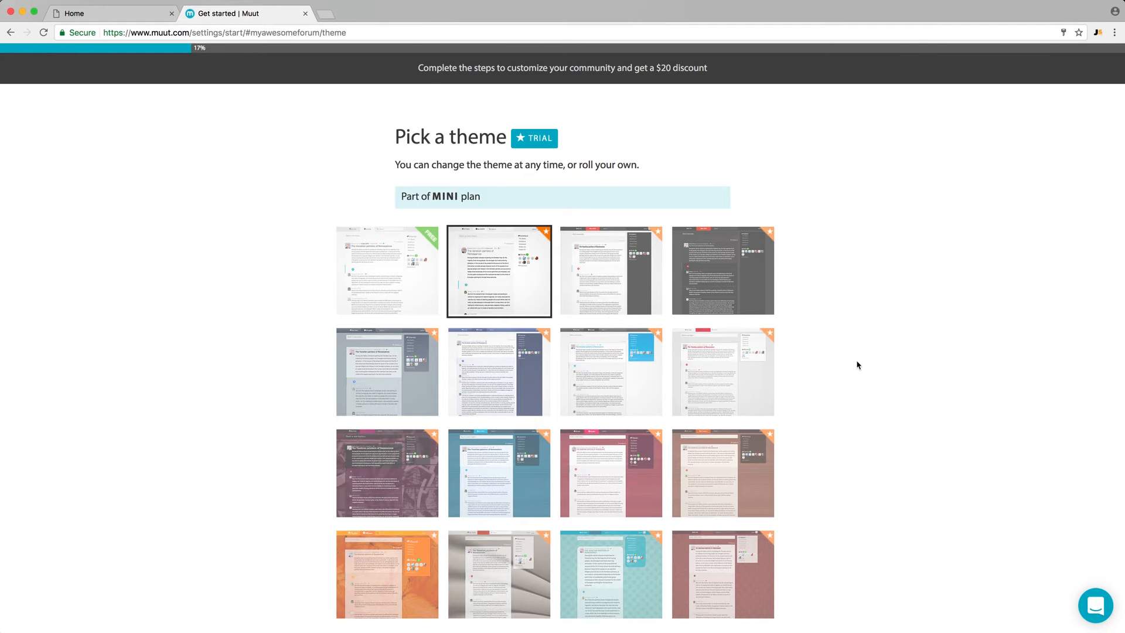
Choose the free theme for the community and save it
{"action": "left_click", "coordinate": [371, 276]}
{"action": "scroll", "coordinate": [847, 345], "scroll_direction": "down", "scroll_amount": 3}
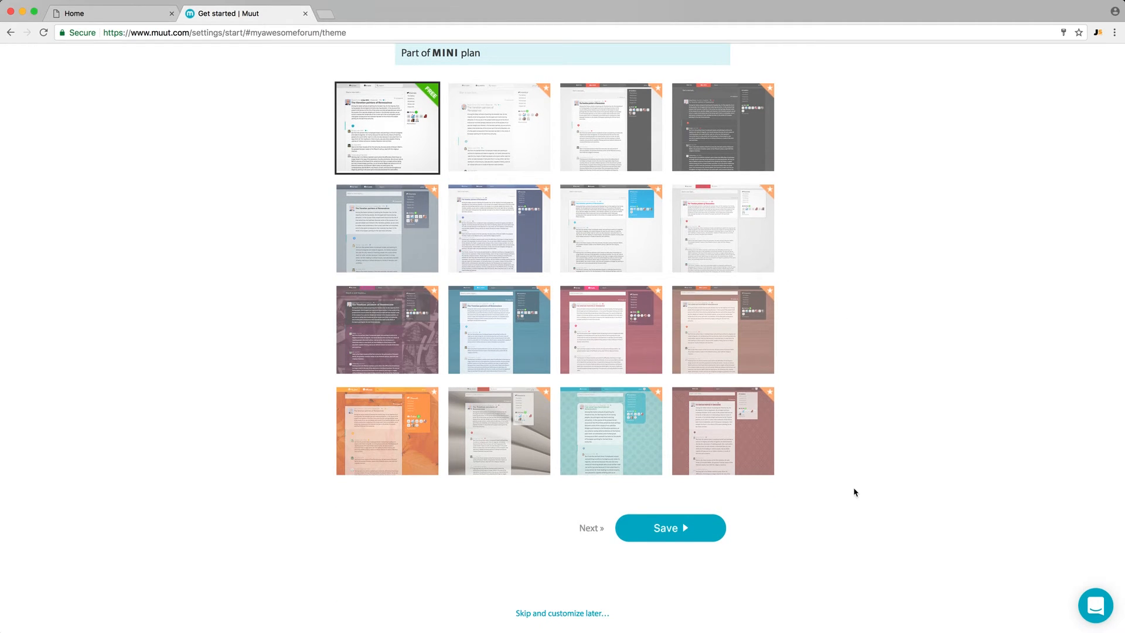
{"action": "left_click", "coordinate": [688, 532]}
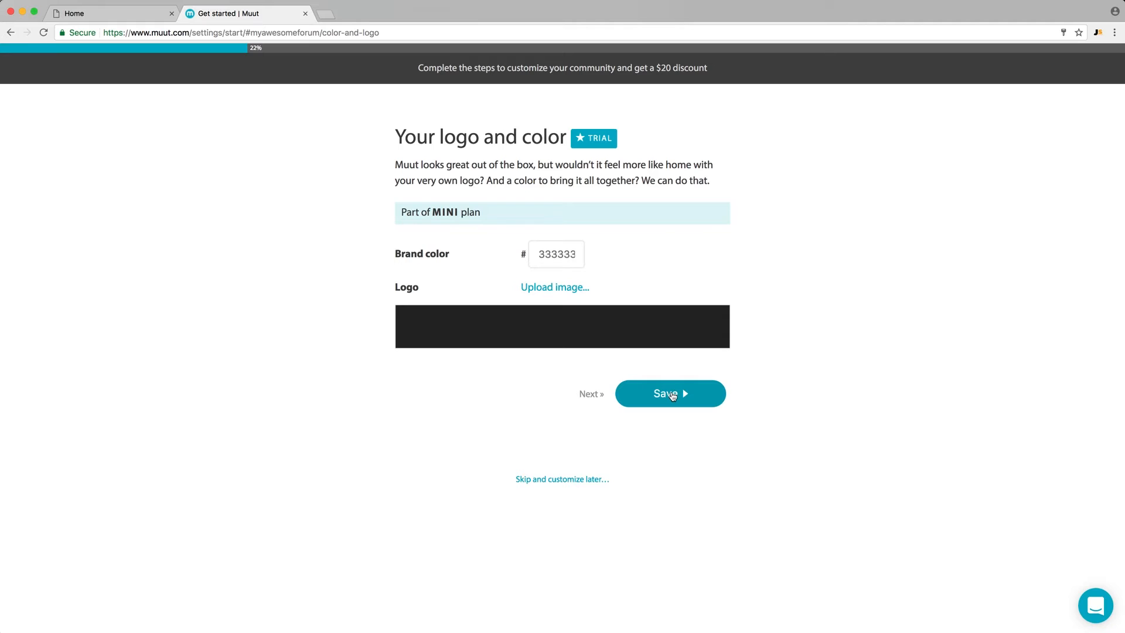
Continue the setup with the default brand color, no banner image, English as language, and only the General discussion channel
{"action": "left_click", "coordinate": [672, 395]}
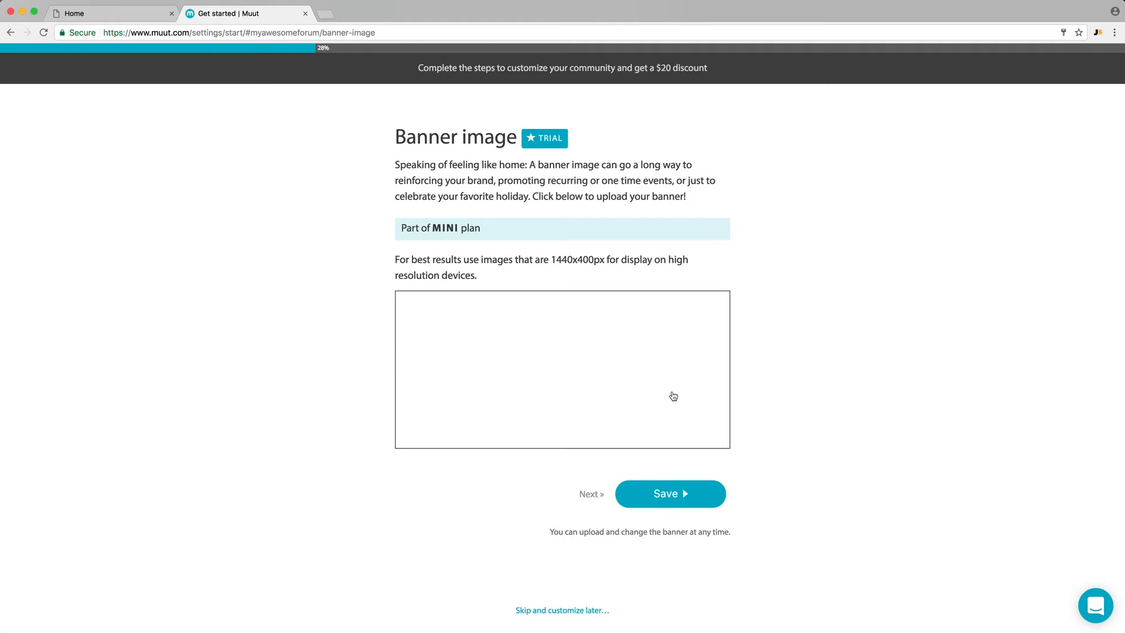
{"action": "left_click", "coordinate": [671, 495]}
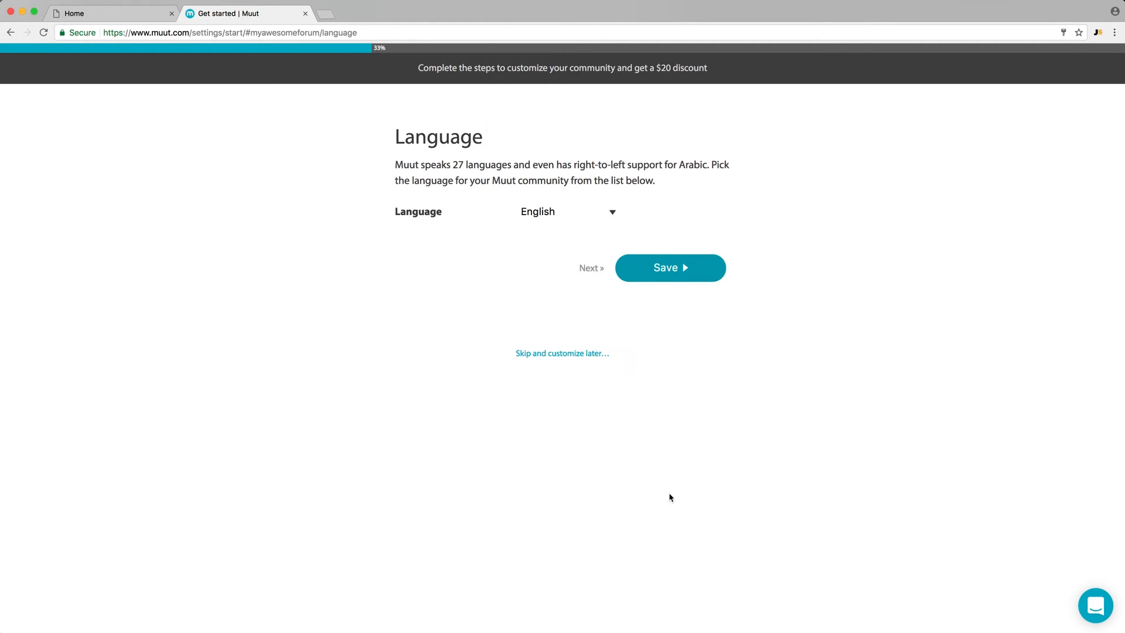
{"action": "left_click", "coordinate": [671, 278]}
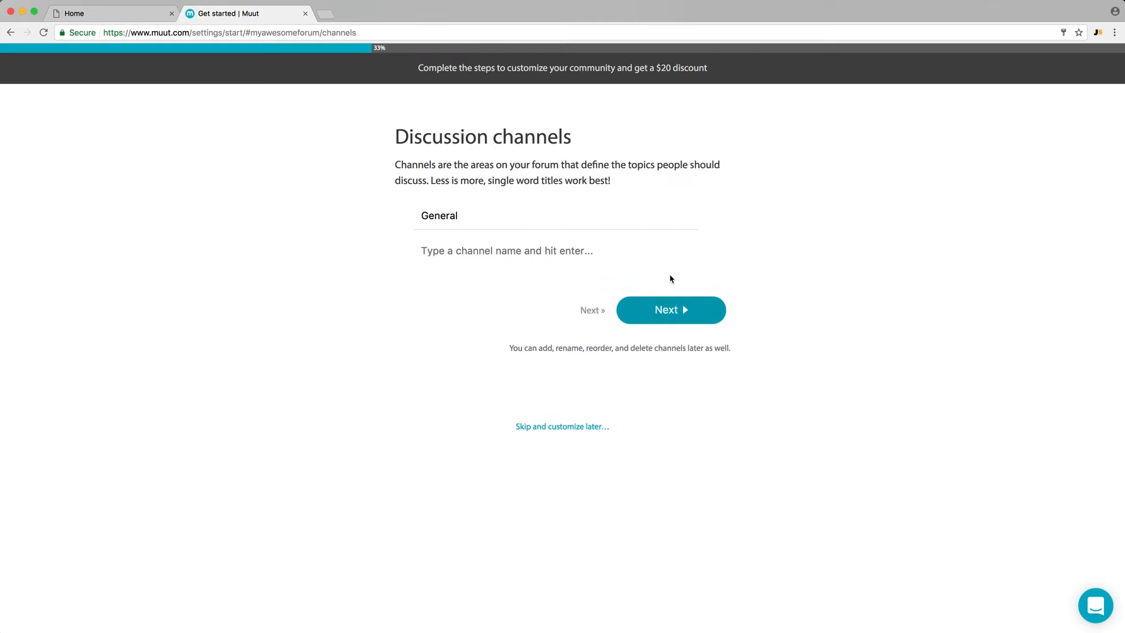
{"action": "left_click", "coordinate": [677, 310]}
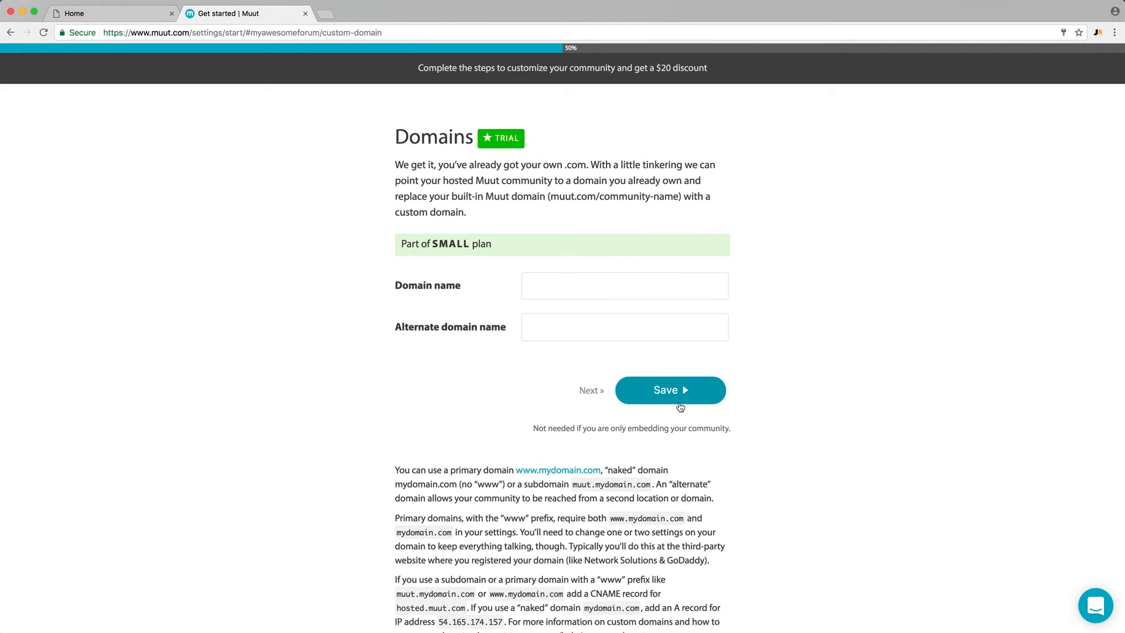
Skip the custom domain, keep the community public, and continue the setup with the from name left blank
{"action": "left_click", "coordinate": [589, 391]}
{"action": "left_click", "coordinate": [655, 329]}
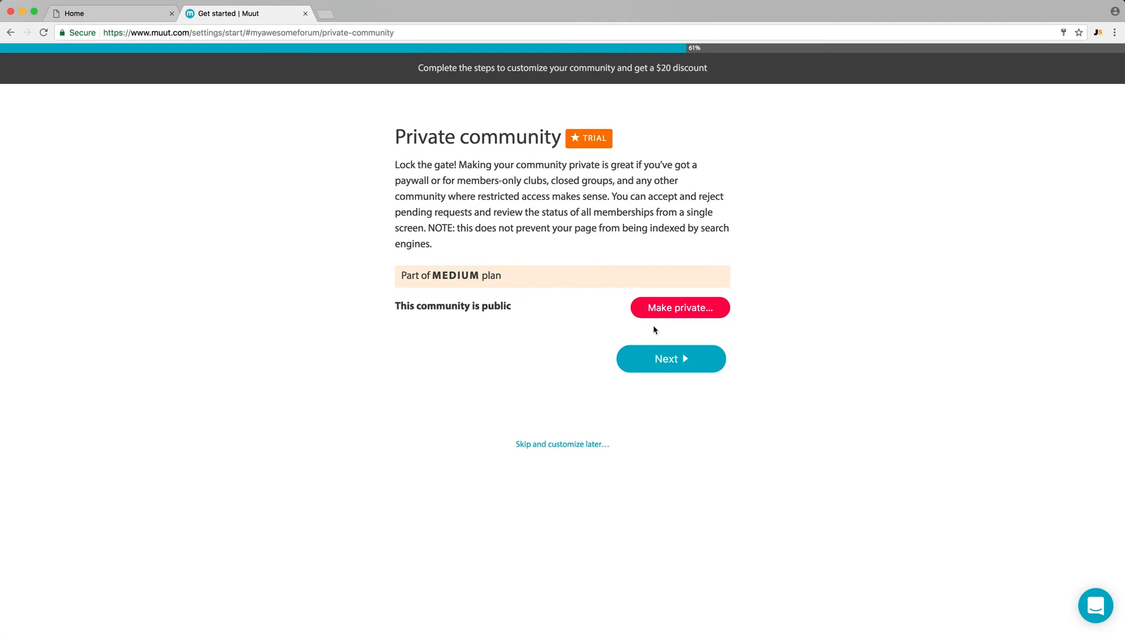
{"action": "left_click", "coordinate": [663, 360]}
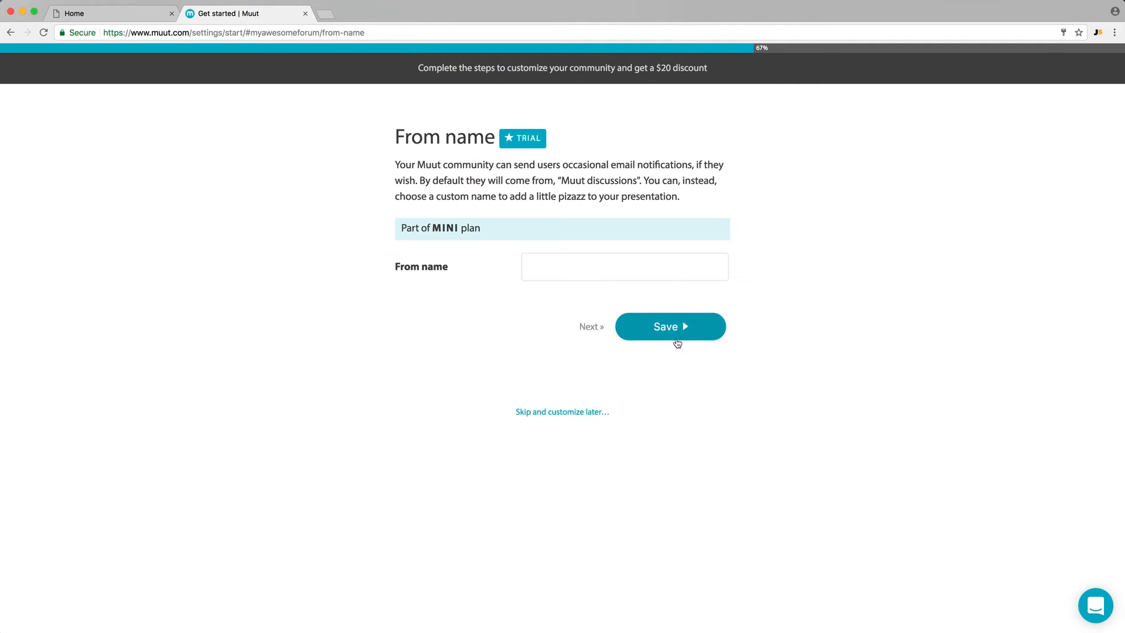
{"action": "left_click", "coordinate": [674, 340]}
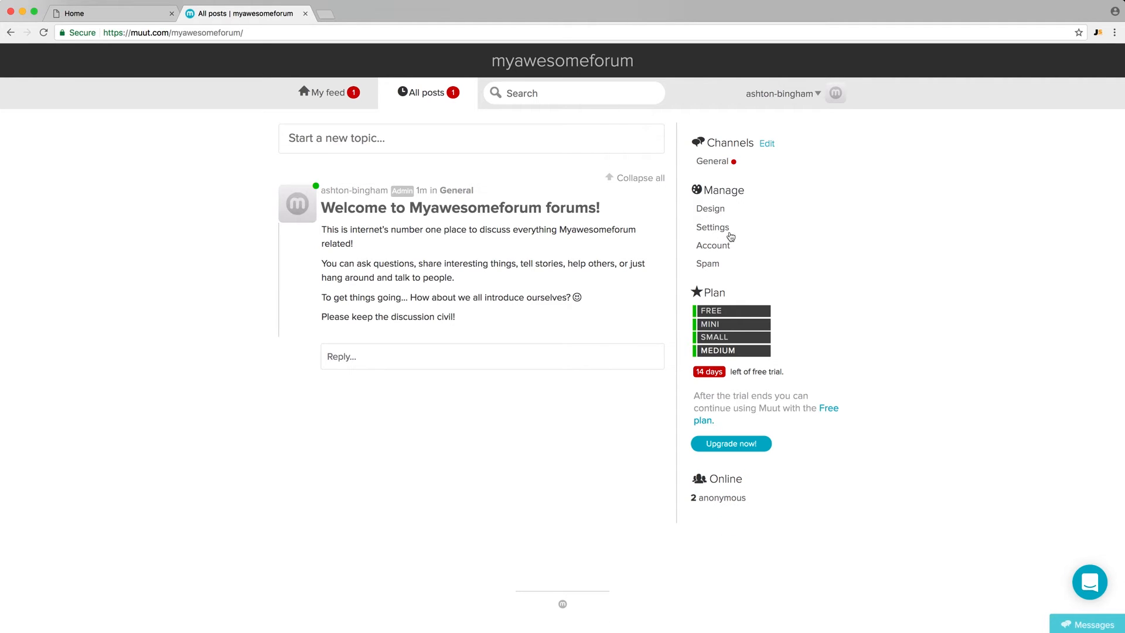
Open the community's embed location settings and copy the forum URL
{"action": "left_click", "coordinate": [712, 227]}
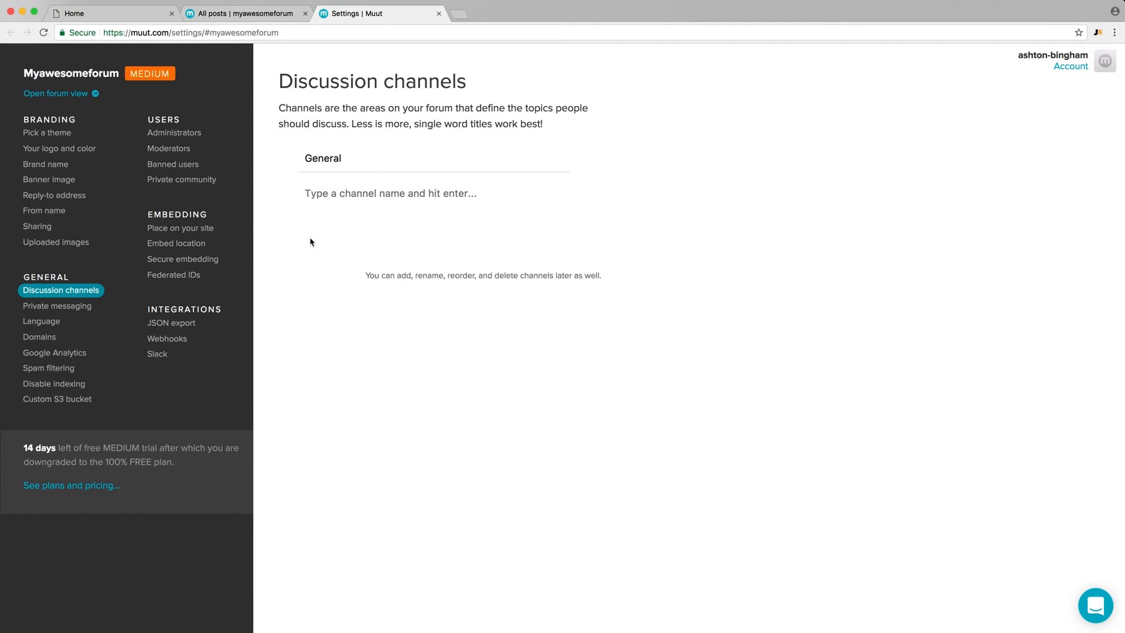
{"action": "left_click", "coordinate": [186, 248]}
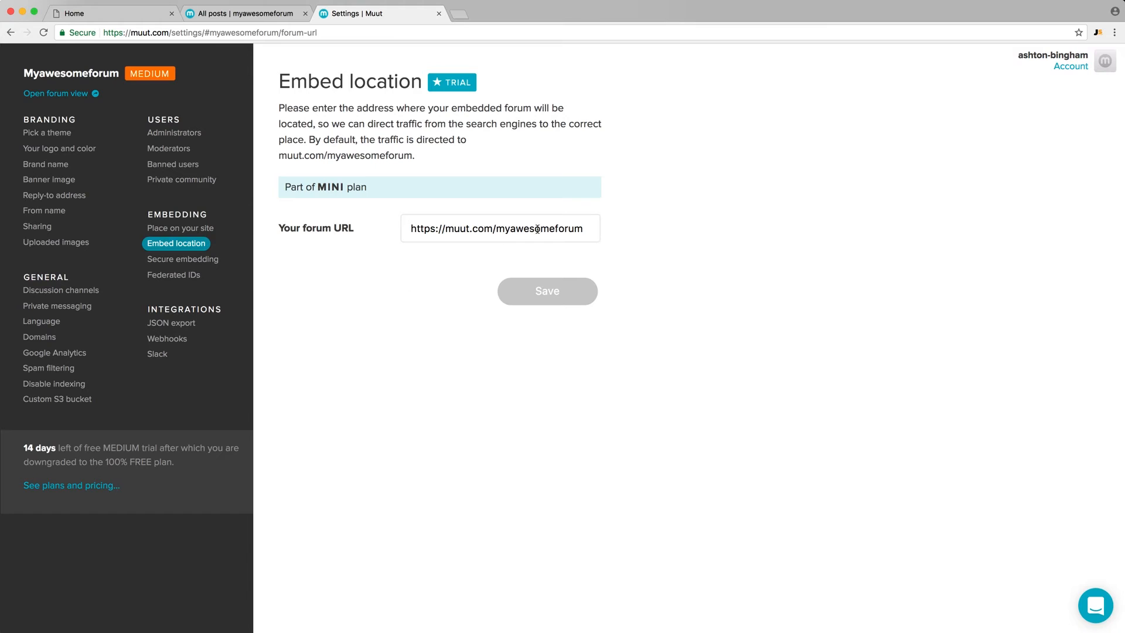
{"action": "left_click_drag", "start_coordinate": [583, 227], "coordinate": [405, 228]}
{"action": "key", "text": "super+c"}
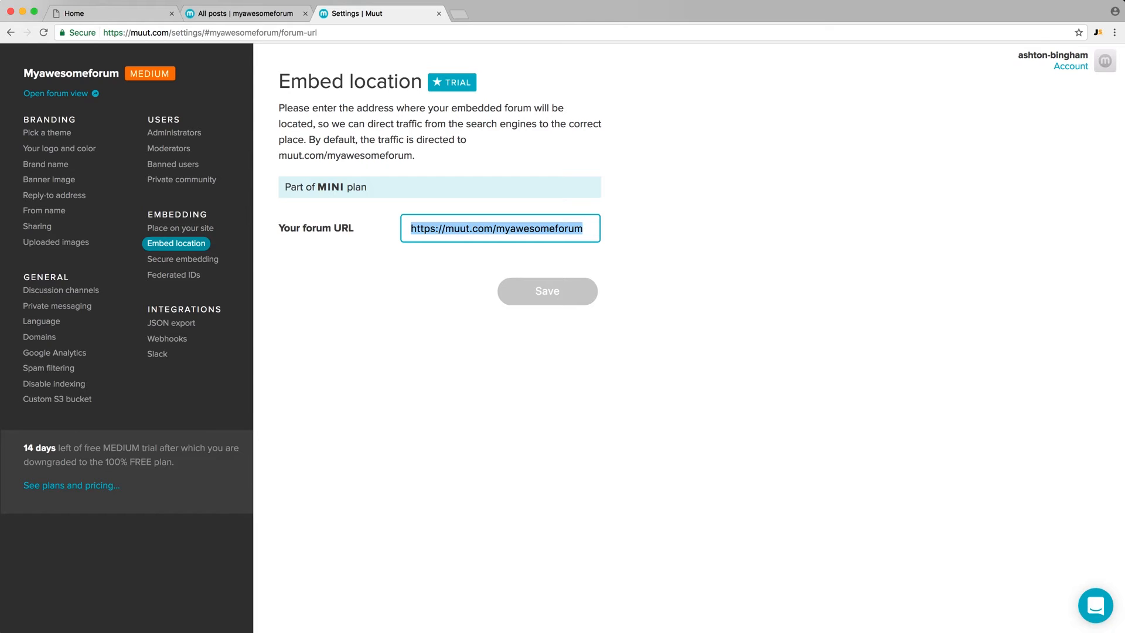
{"action": "key", "text": "super+Tab"}
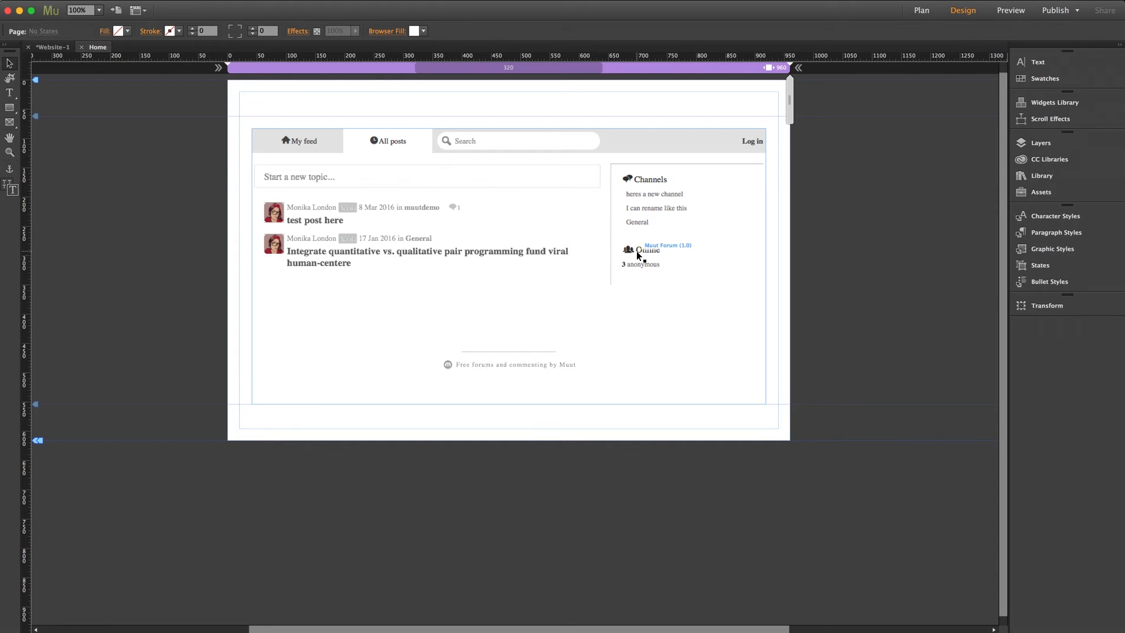
{"action": "left_click", "coordinate": [659, 216]}
{"action": "left_click", "coordinate": [776, 127]}
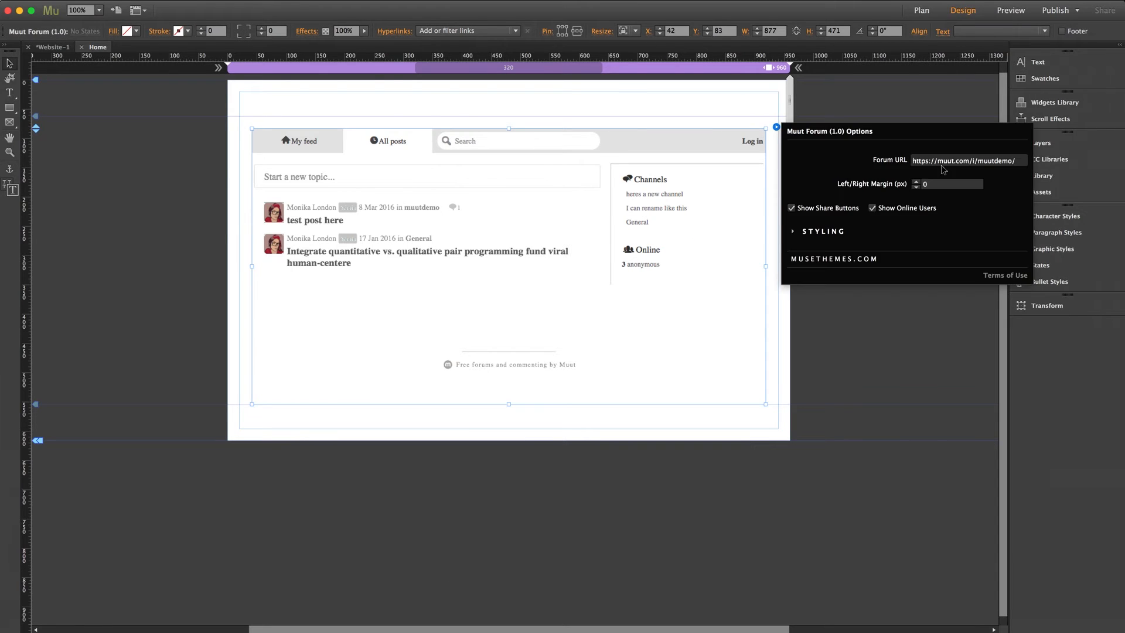
{"action": "left_click", "coordinate": [948, 161]}
{"action": "key", "text": "super+a"}
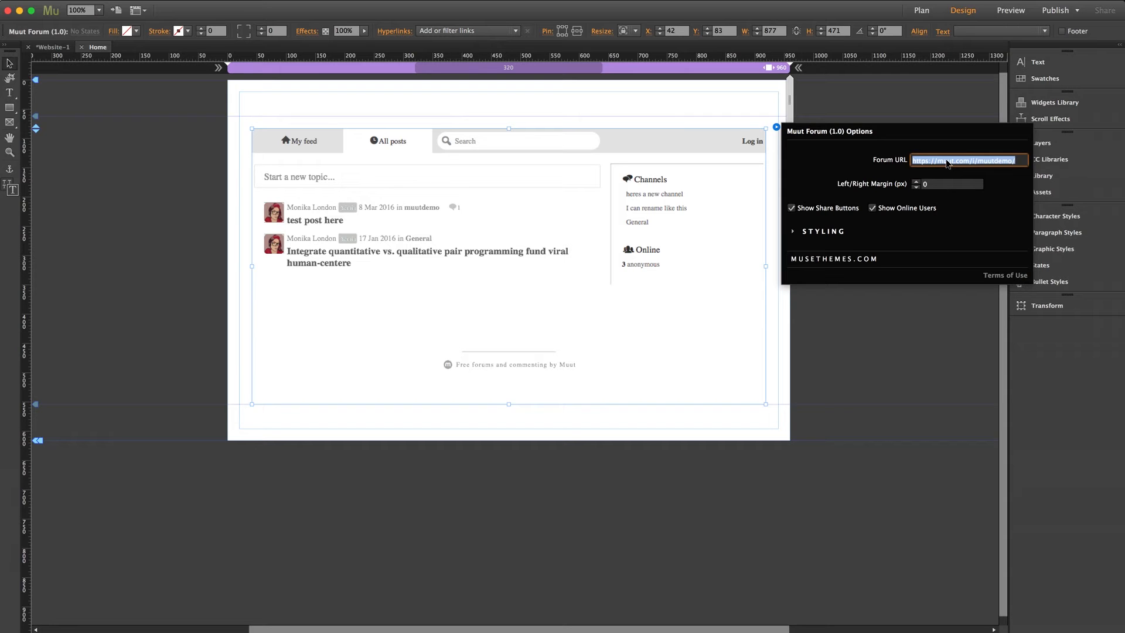
{"action": "key", "text": "super+v"}
{"action": "key", "text": "Return"}
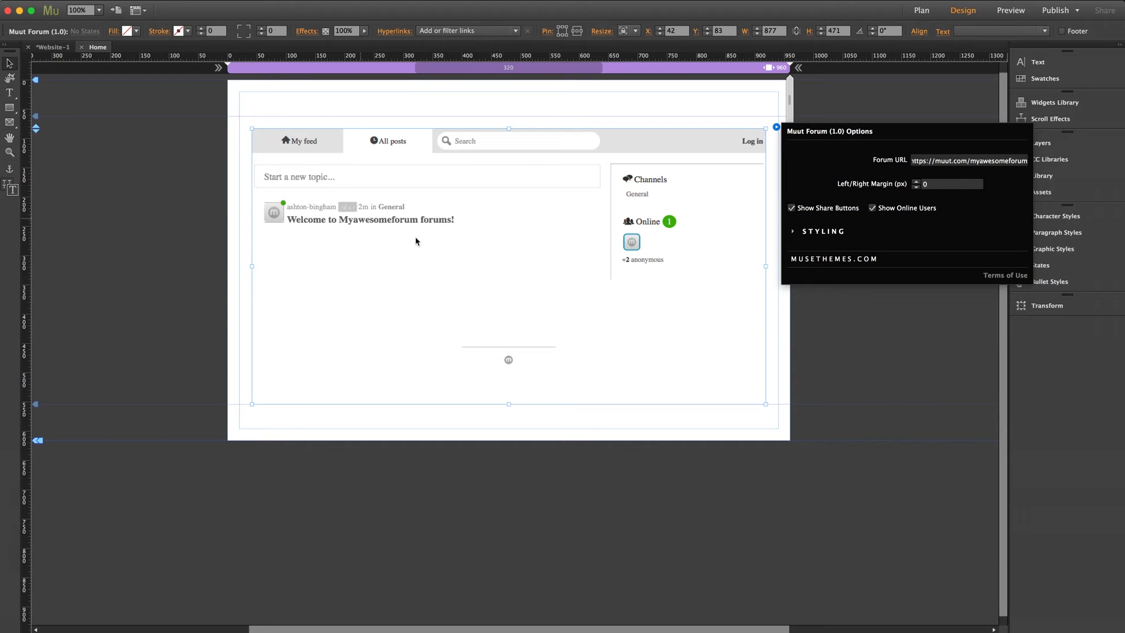
Switch to Chrome and open the Muut account page to examine where a new community can be started
{"action": "key", "text": "super+Tab"}
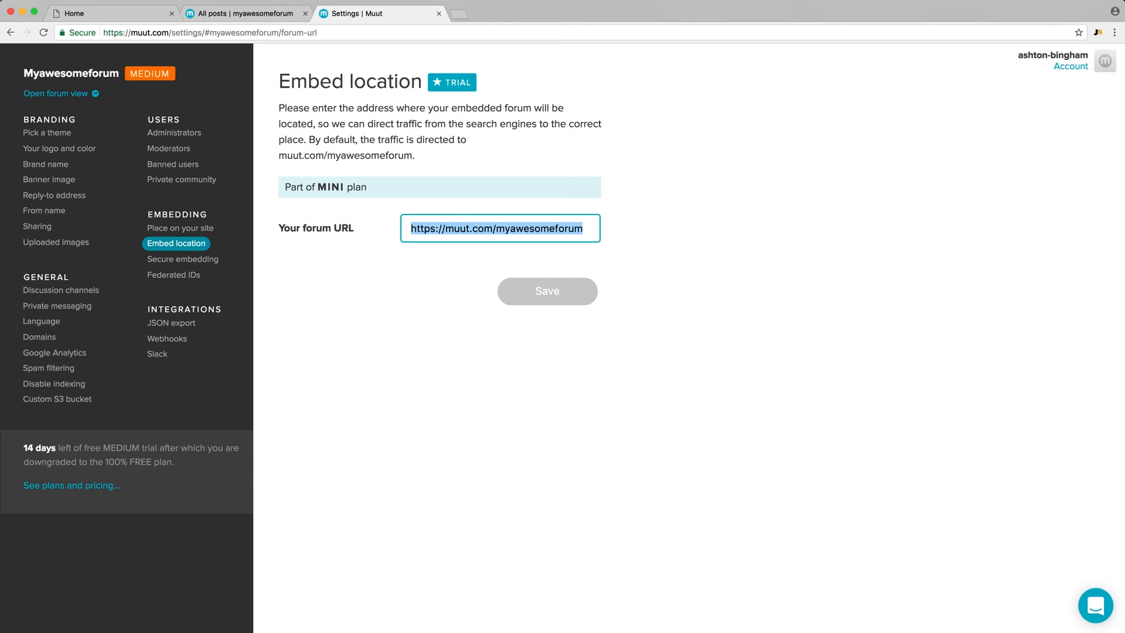
{"action": "left_click", "coordinate": [1068, 69]}
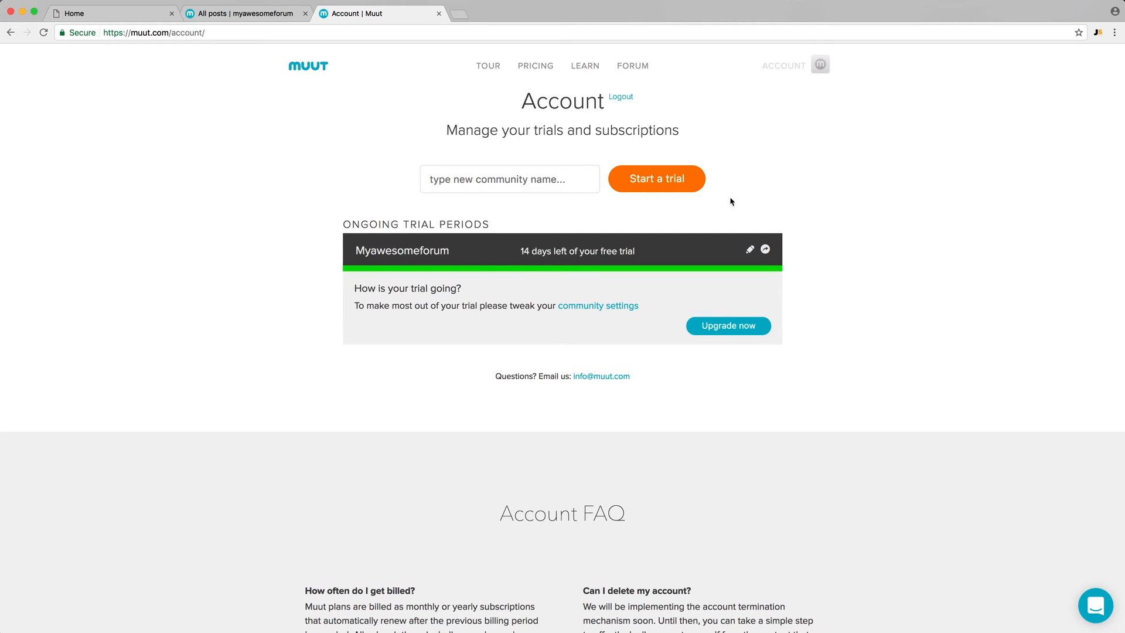
{"action": "left_click", "coordinate": [535, 178]}
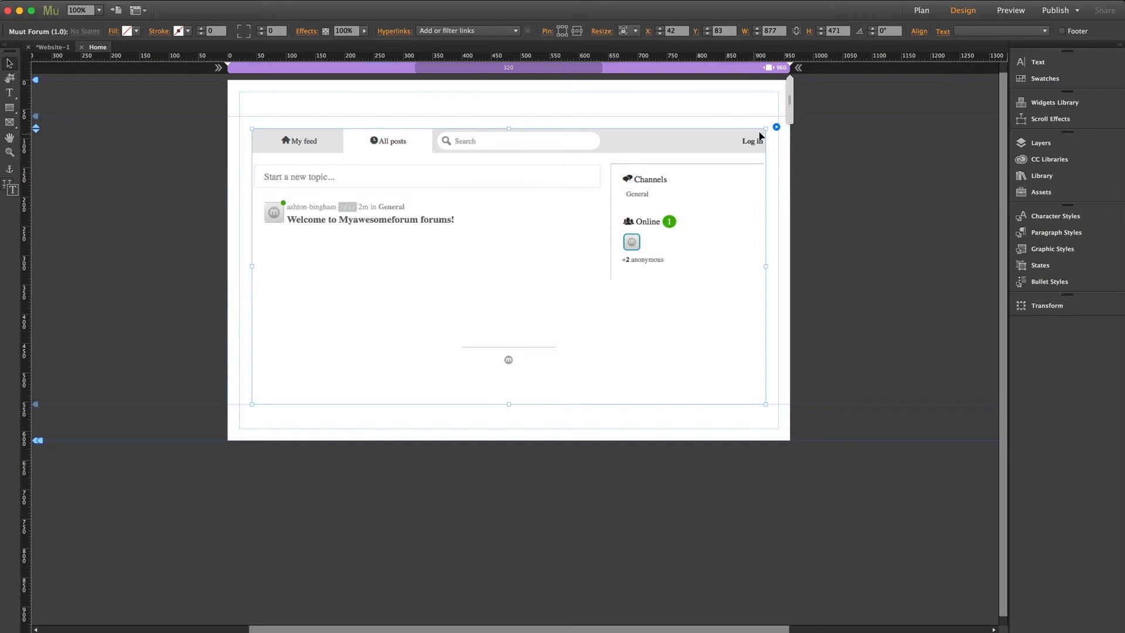
Return to Adobe Muse and, in the forum widget's styling options, keep Google Font as the type and disable Custom Font
{"action": "left_click", "coordinate": [776, 127]}
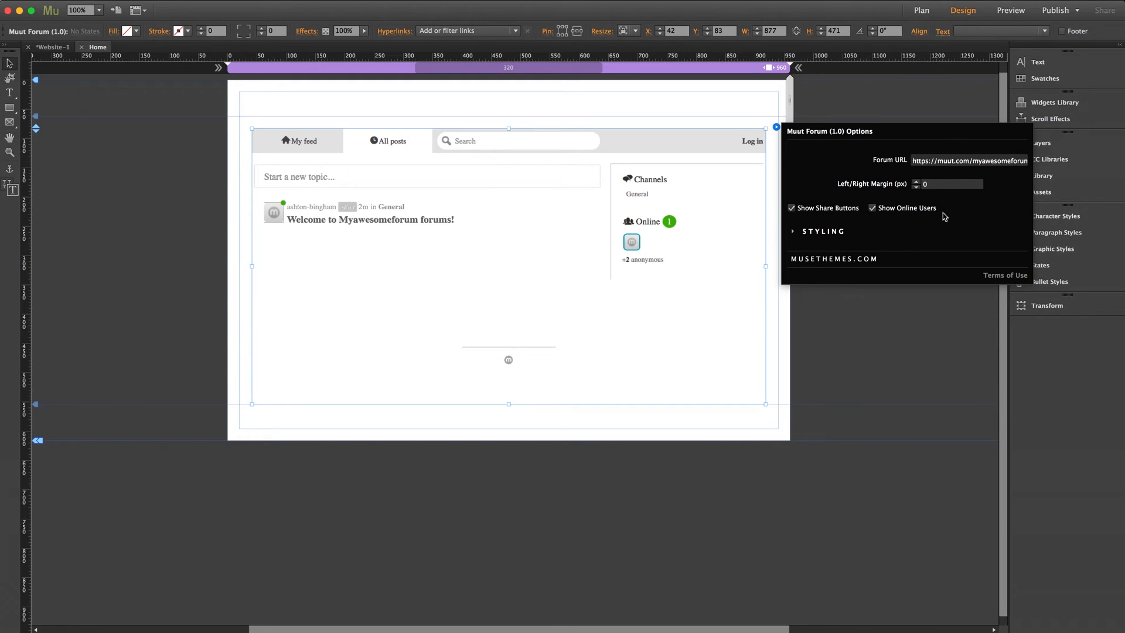
{"action": "left_click", "coordinate": [823, 232]}
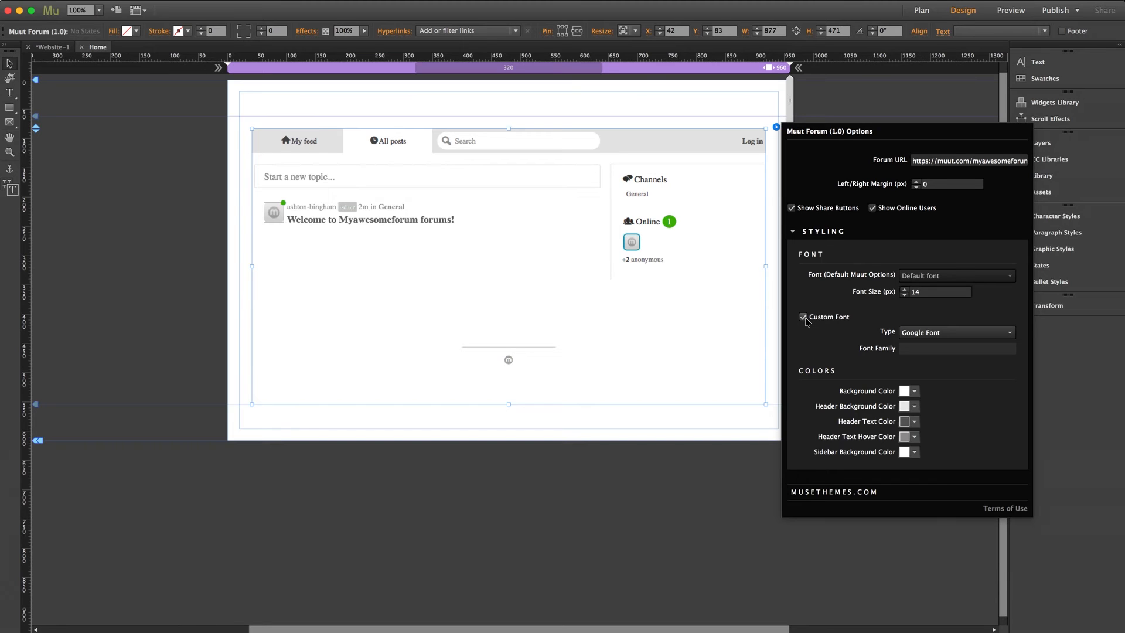
{"action": "left_click", "coordinate": [948, 333]}
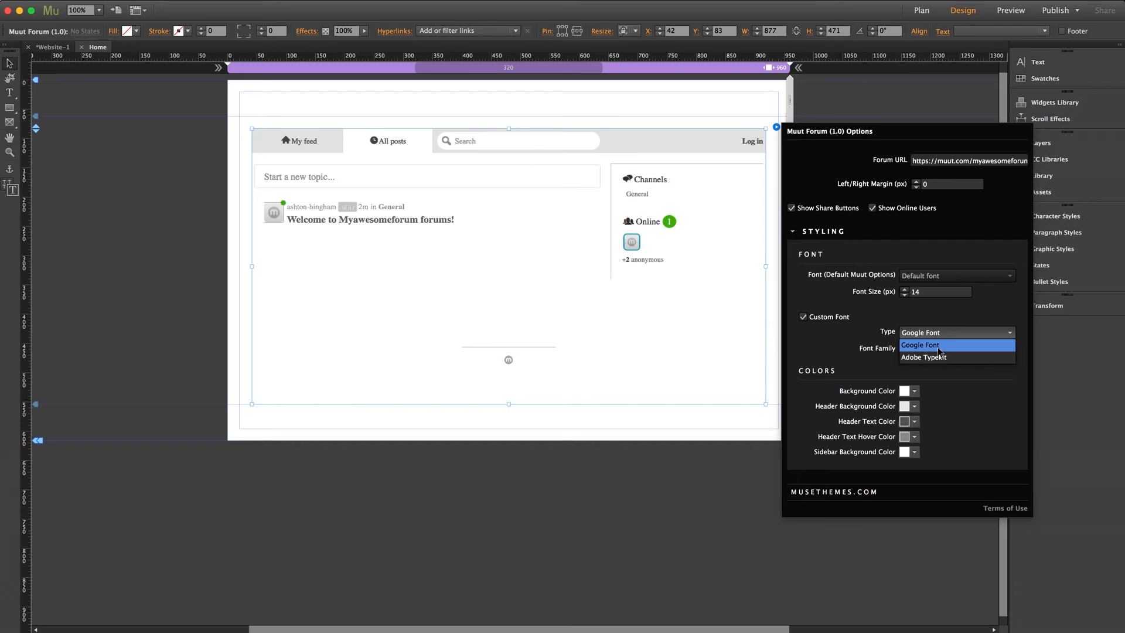
{"action": "left_click", "coordinate": [937, 346]}
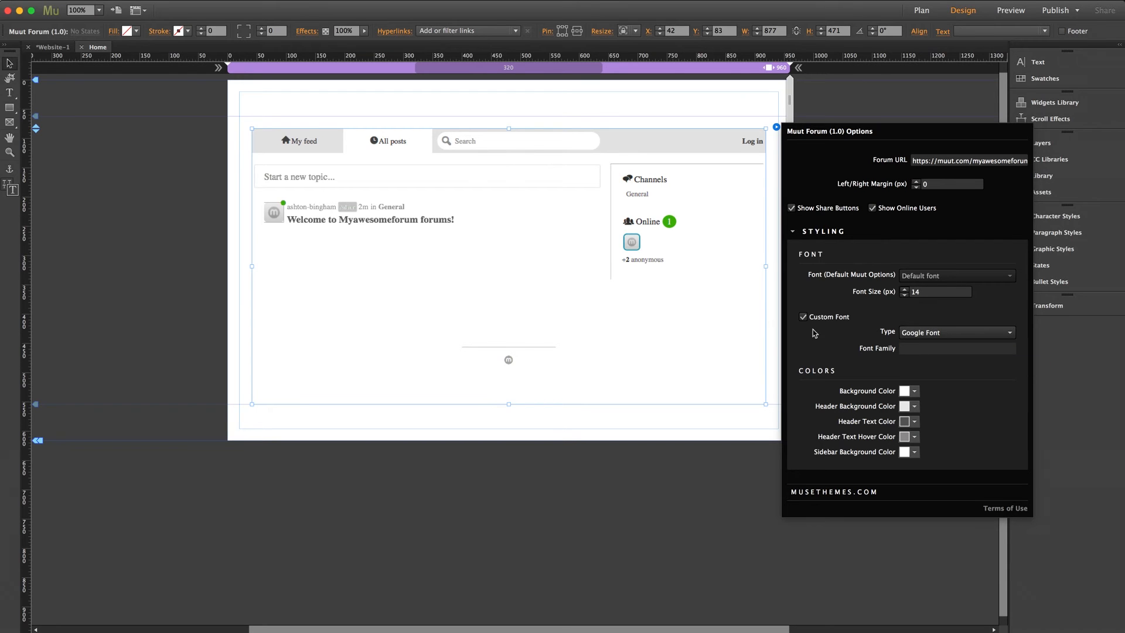
{"action": "left_click", "coordinate": [803, 317]}
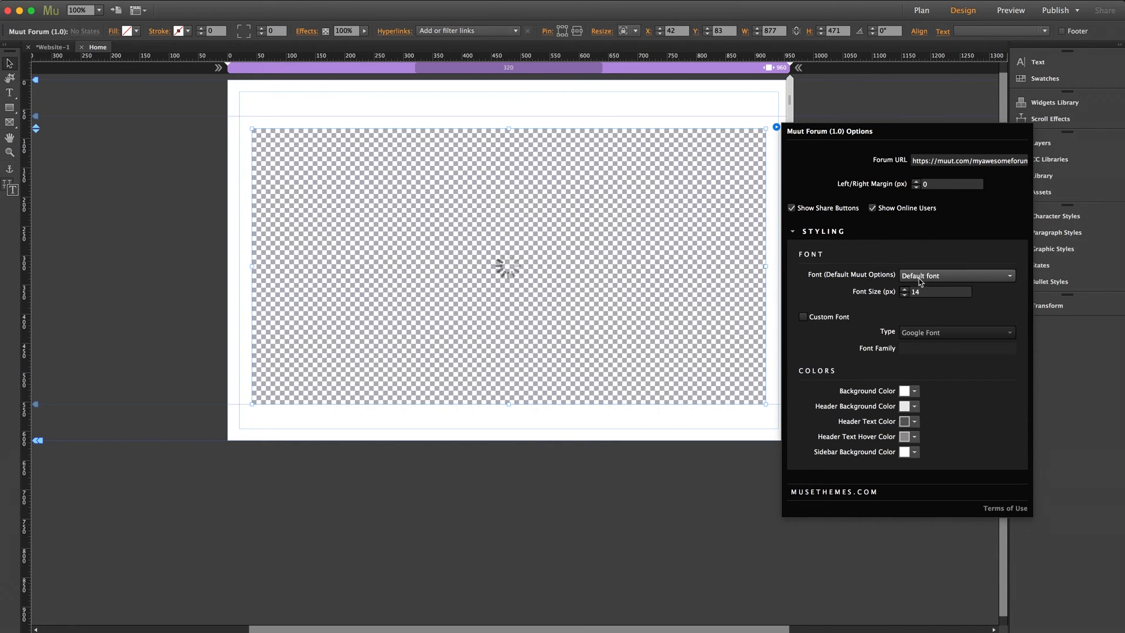
Examine the widget's list of default Muut fonts, keeping Default font, and close the widget options
{"action": "left_click", "coordinate": [957, 276]}
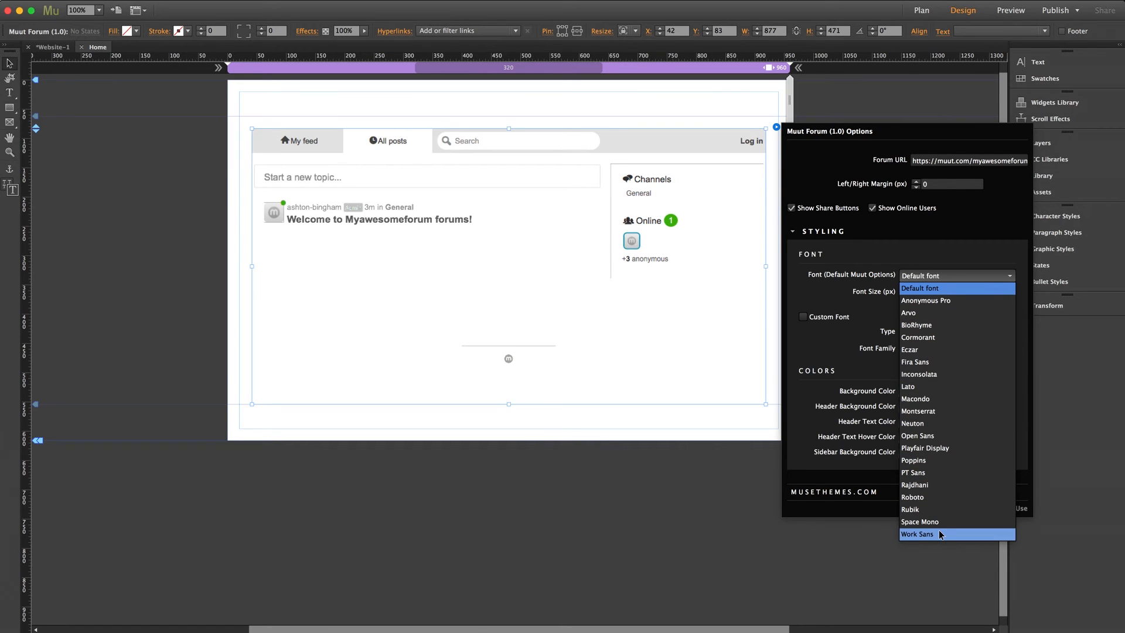
{"action": "left_click", "coordinate": [930, 277]}
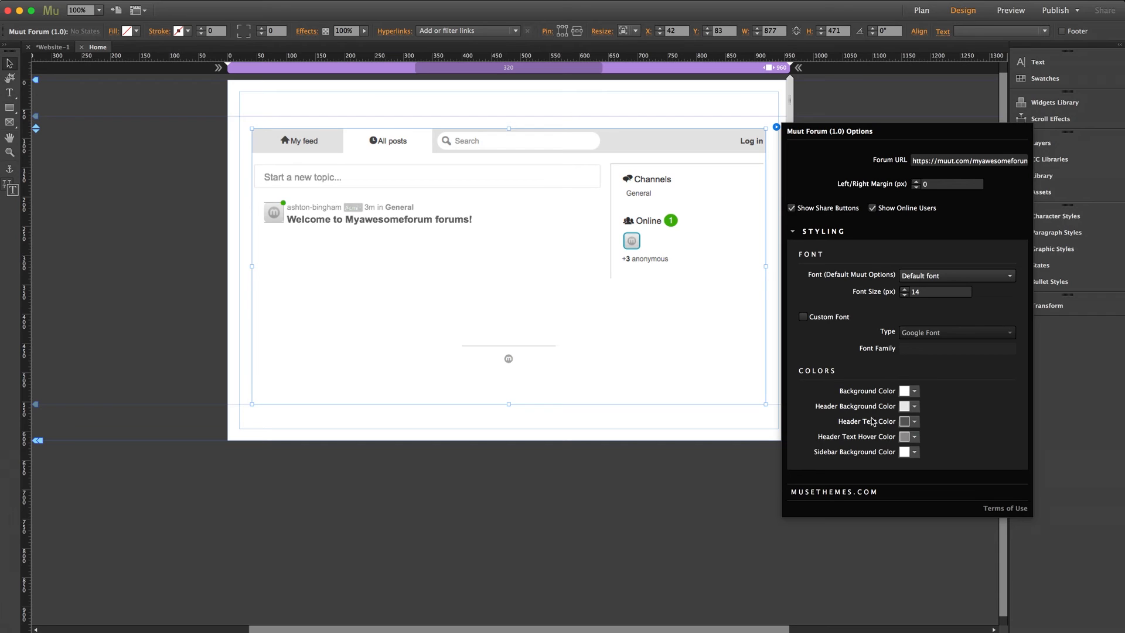
{"action": "left_click", "coordinate": [643, 363]}
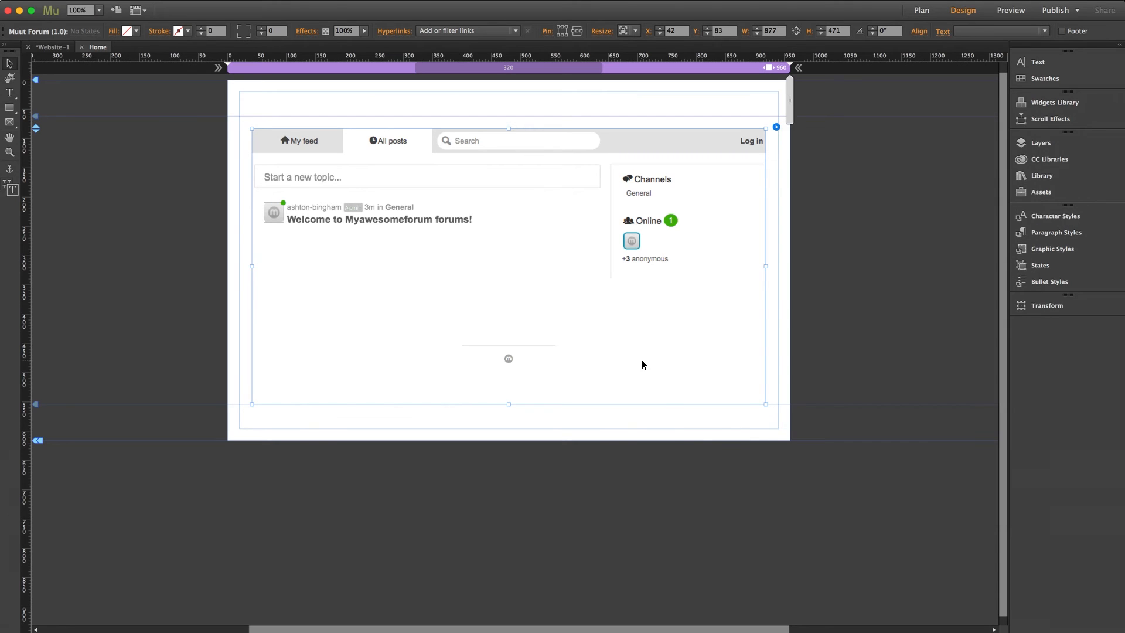
Preview the page in the browser and activate the embedded forum's search field
{"action": "left_click", "coordinate": [641, 492]}
{"action": "key", "text": "super+alt+e"}
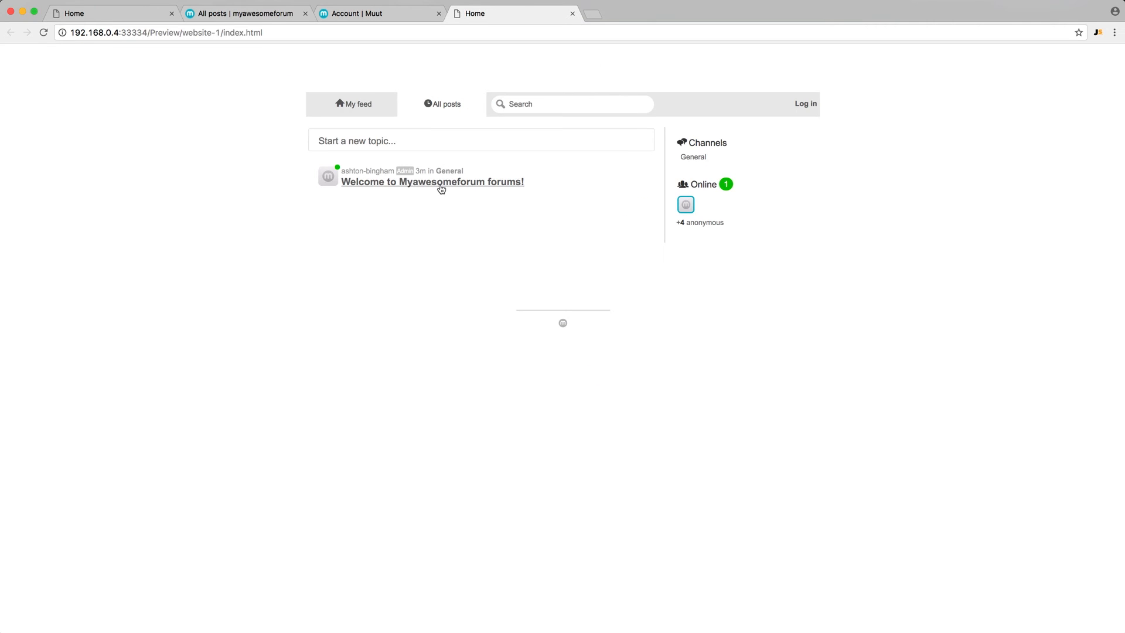
{"action": "left_click", "coordinate": [526, 102]}
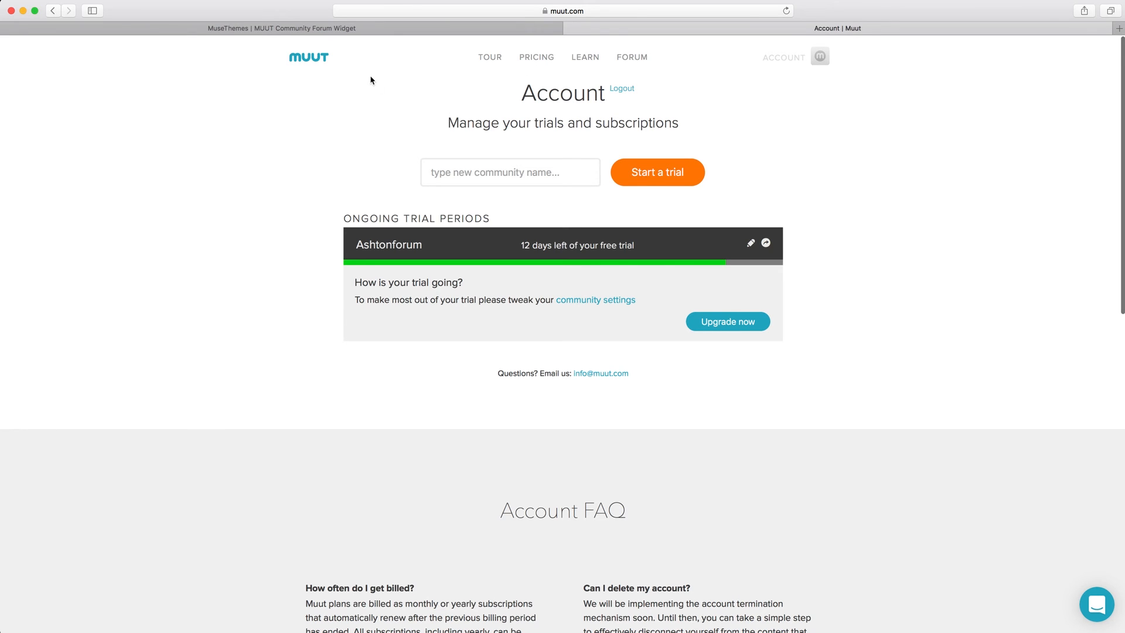
In Safari, switch to the MuseThemes MUUT Community Forum Widget demo and examine its forum layout and posts
{"action": "left_click", "coordinate": [359, 29]}
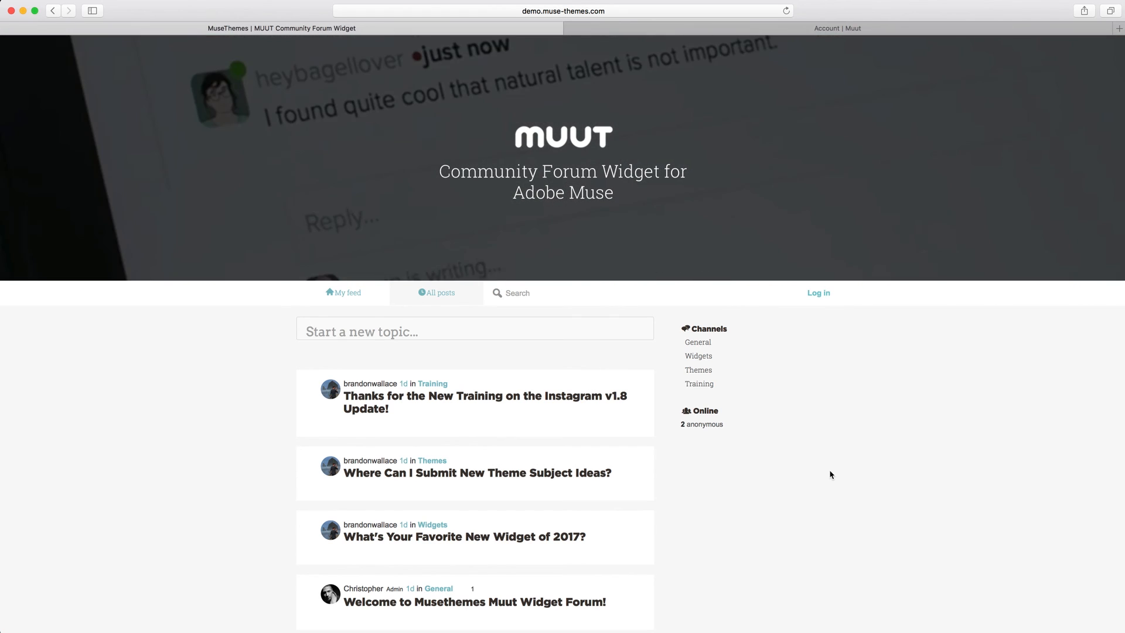
{"action": "scroll", "coordinate": [831, 475], "scroll_direction": "down", "scroll_amount": 5}
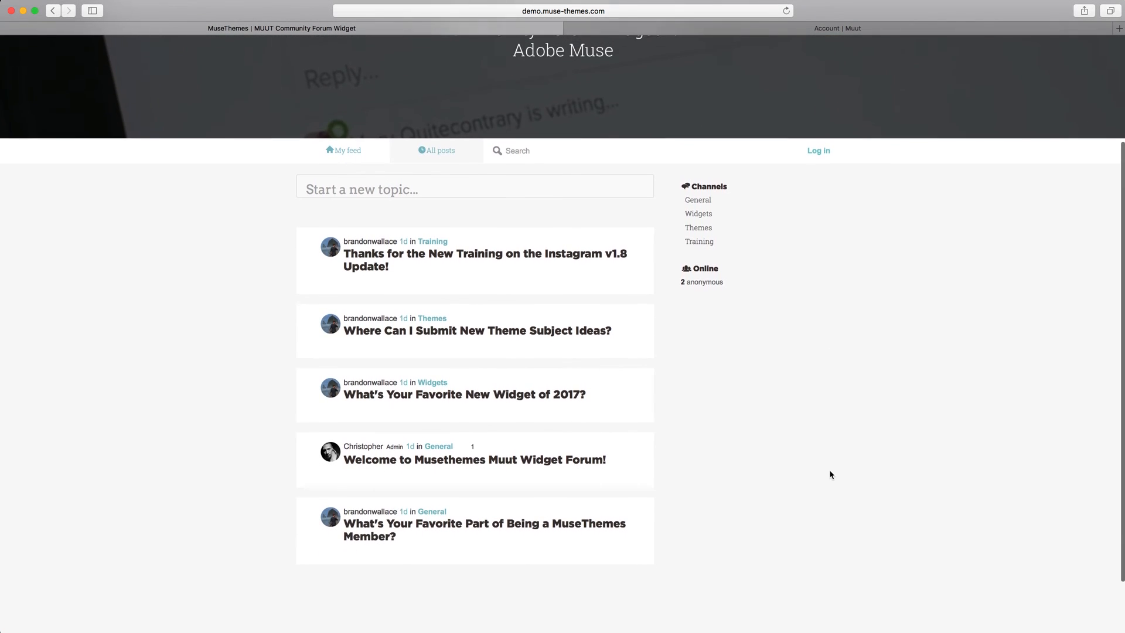
{"action": "scroll", "coordinate": [830, 474], "scroll_direction": "up", "scroll_amount": 2}
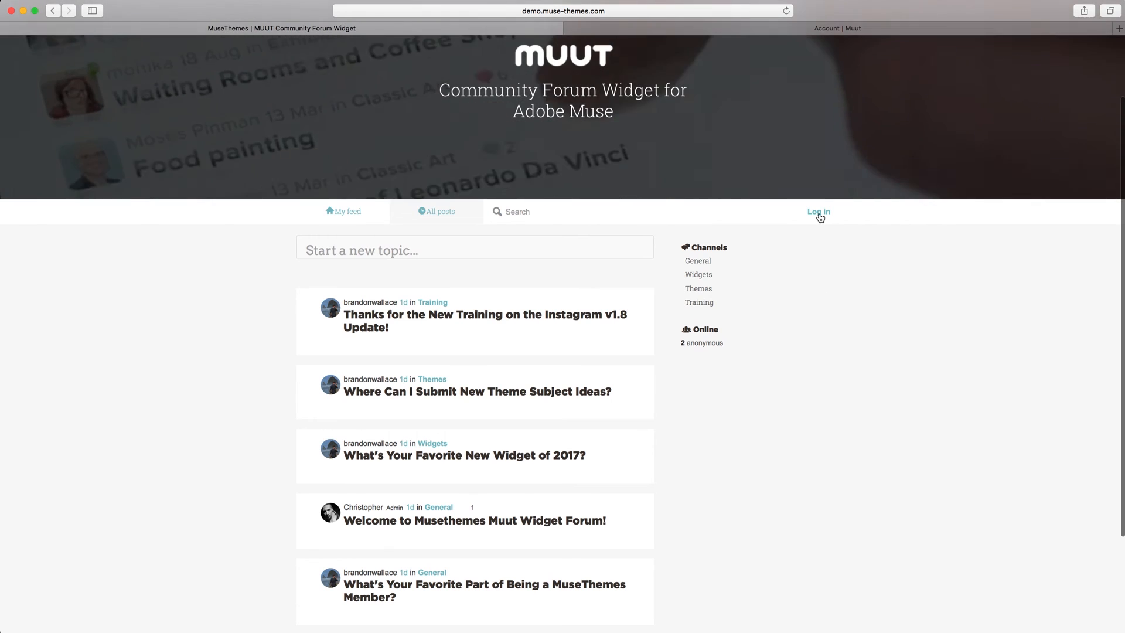
Log in to the demo forum with the account's e-mail address and password
{"action": "left_click", "coordinate": [820, 214]}
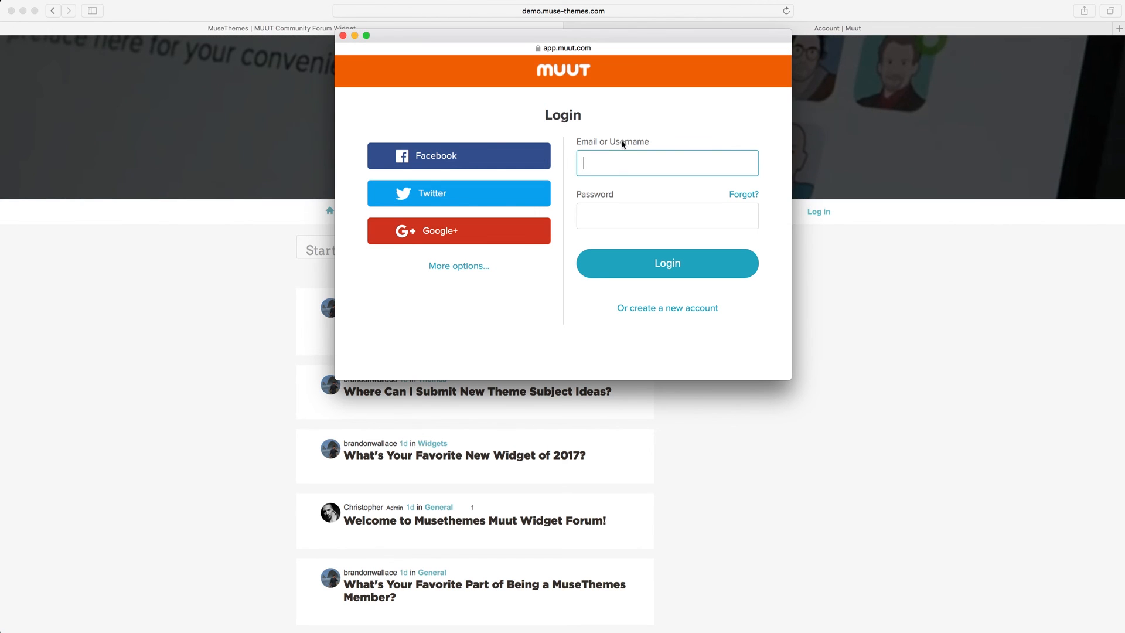
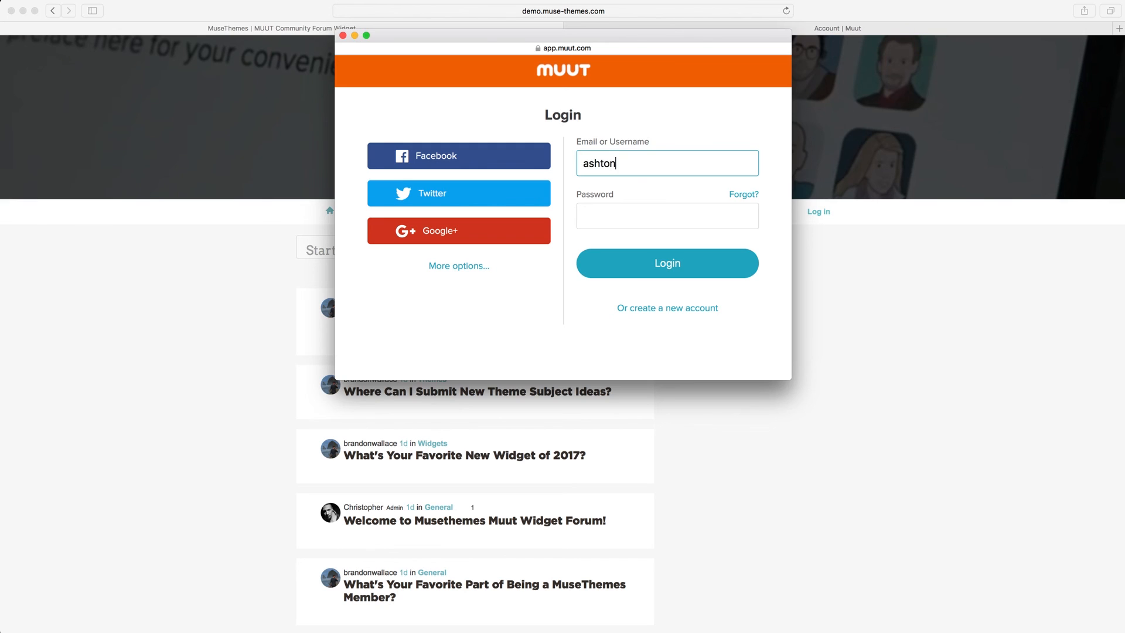
{"action": "key", "text": "Tab"}
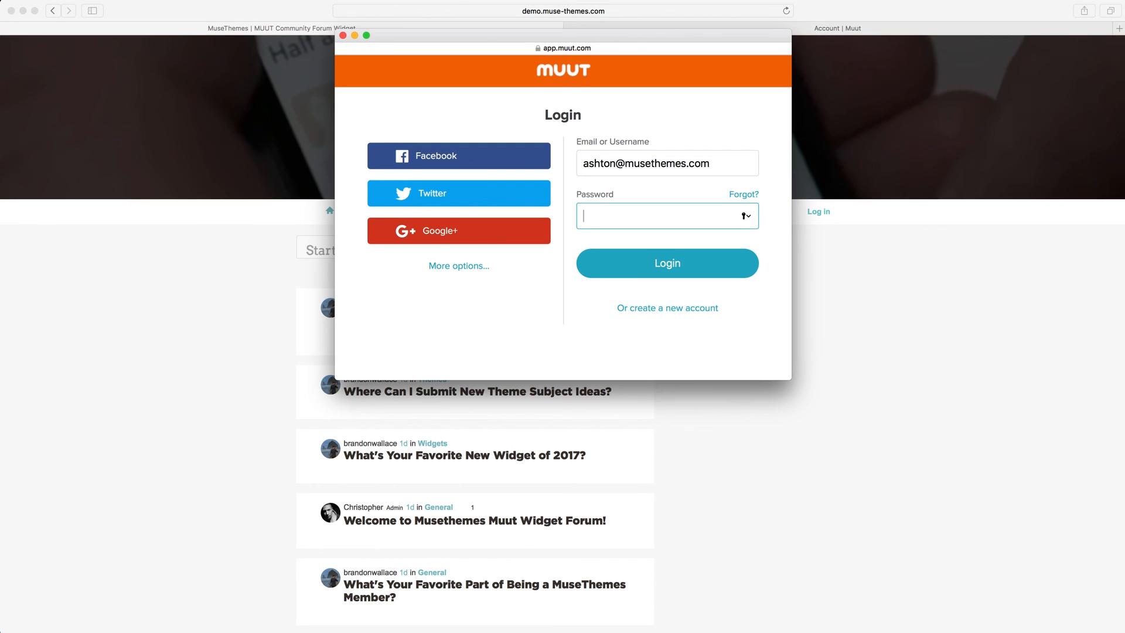
{"action": "type", "text": "••••••••••"}
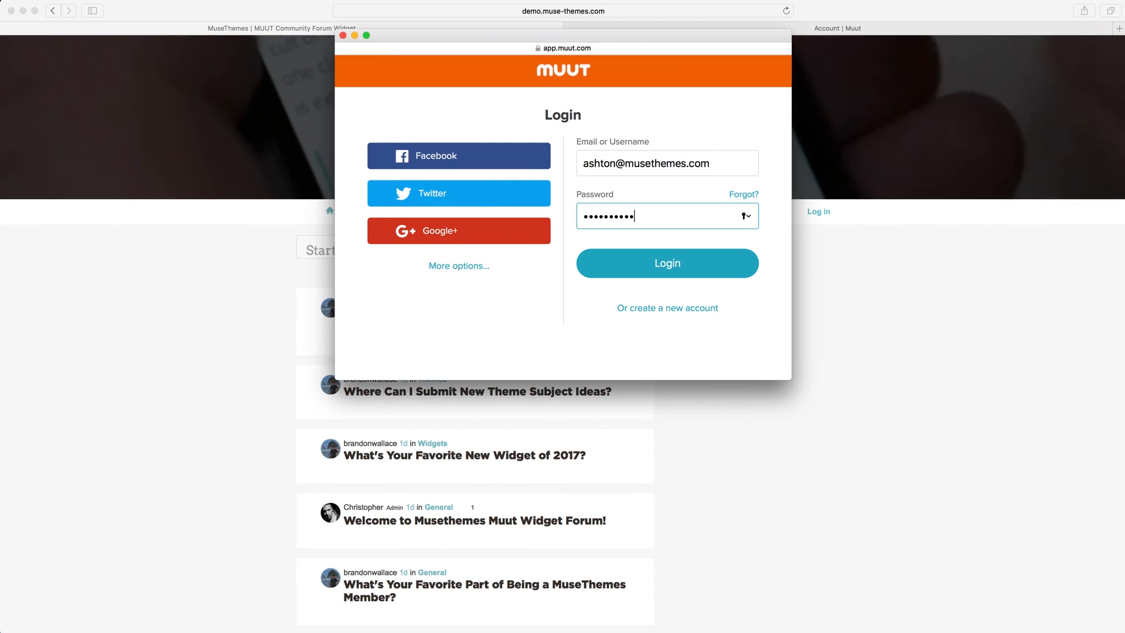
{"action": "left_click", "coordinate": [666, 263]}
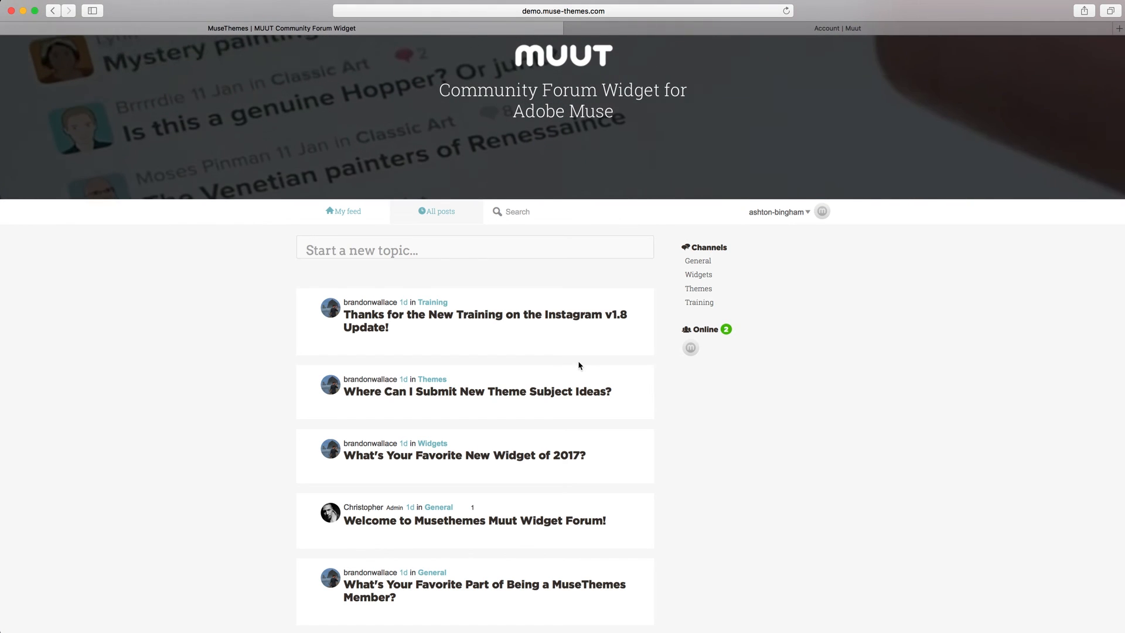
Expand the Training post about the Instagram v1.8 Update and post the reply "Hello!"
{"action": "scroll", "coordinate": [645, 305], "scroll_direction": "down", "scroll_amount": 1}
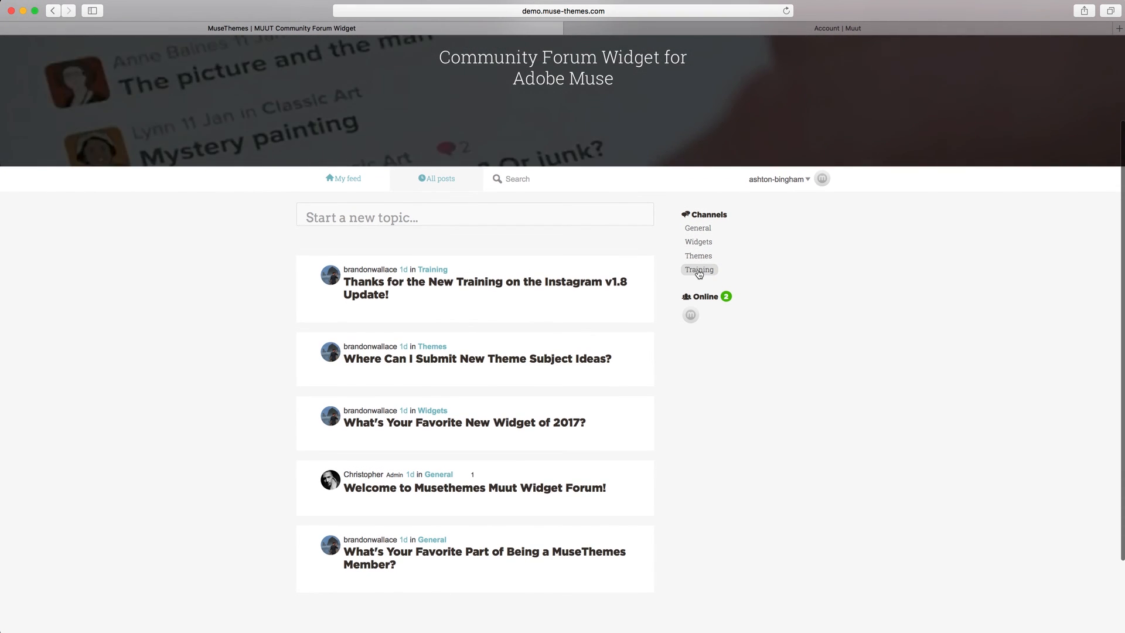
{"action": "scroll", "coordinate": [527, 240], "scroll_direction": "down", "scroll_amount": 2}
{"action": "left_click", "coordinate": [527, 241]}
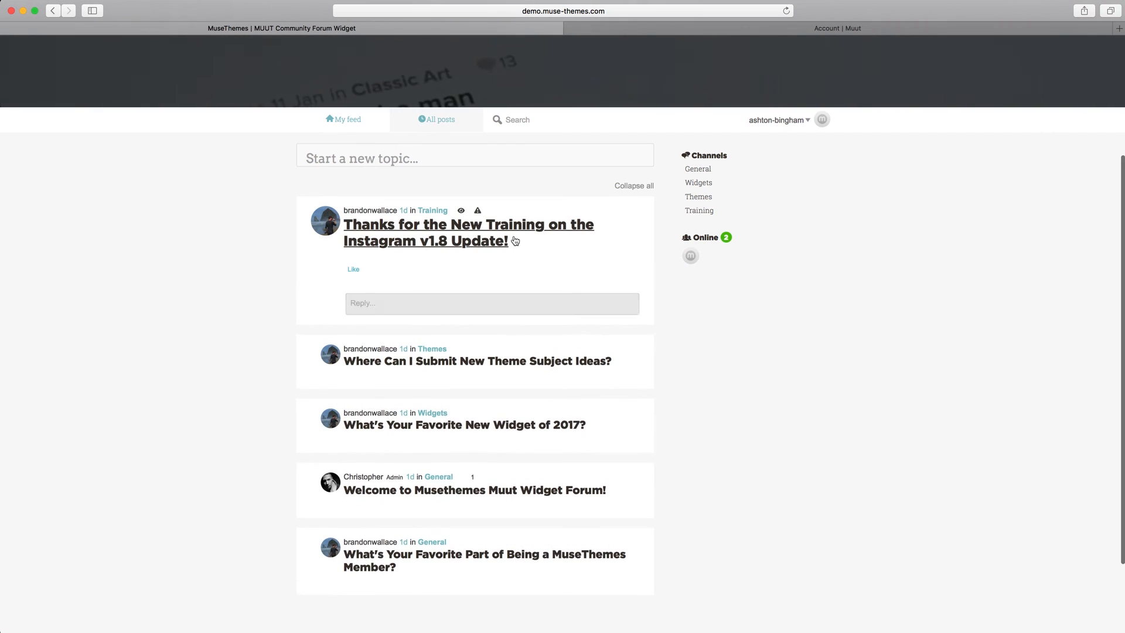
{"action": "left_click", "coordinate": [397, 305]}
{"action": "type", "text": "Hello!"}
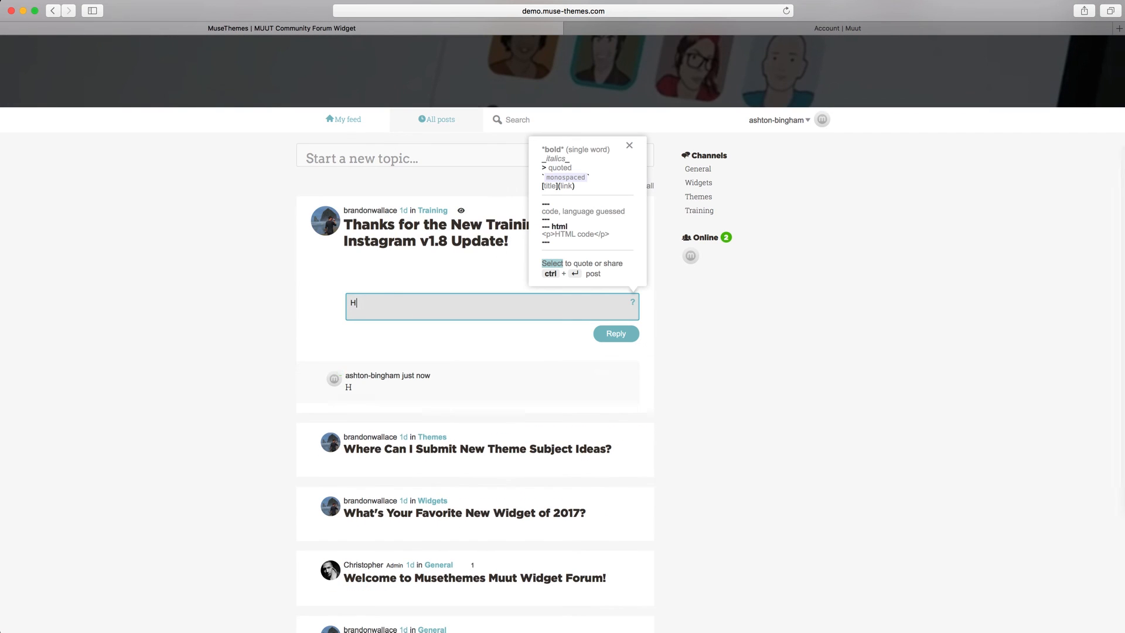
{"action": "left_click", "coordinate": [597, 336]}
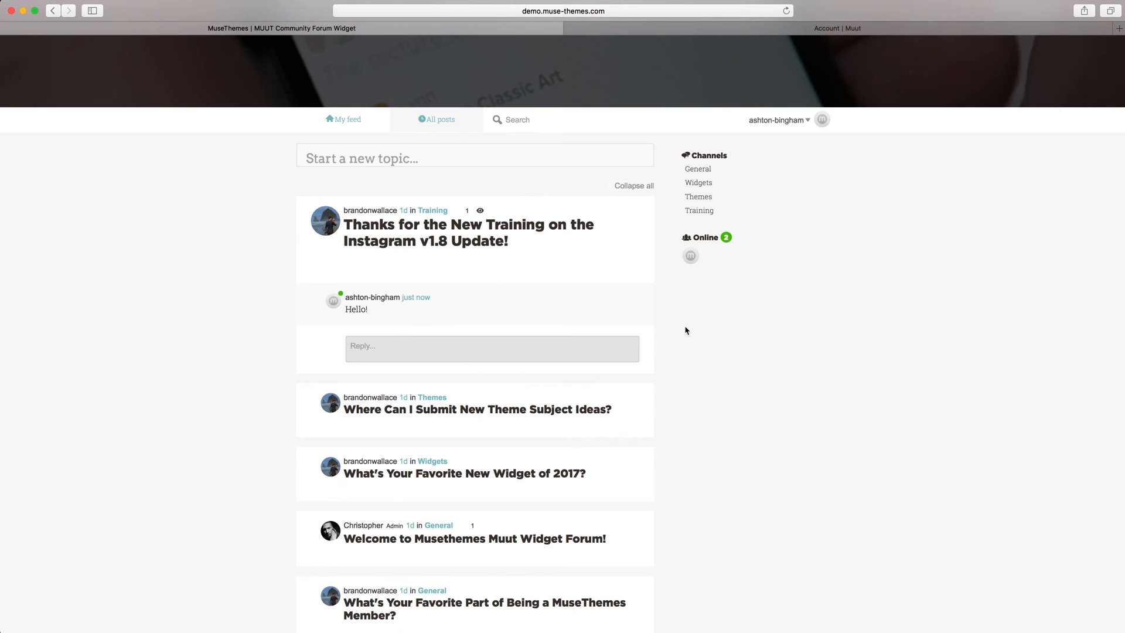
{"action": "left_click", "coordinate": [523, 119]}
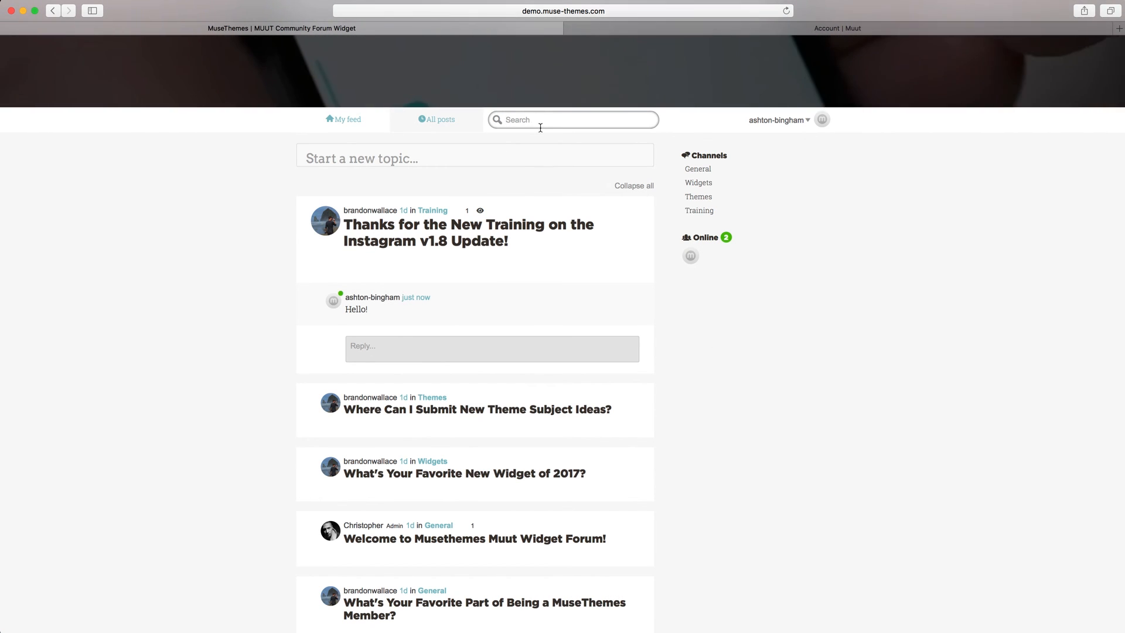
{"action": "left_click", "coordinate": [713, 303]}
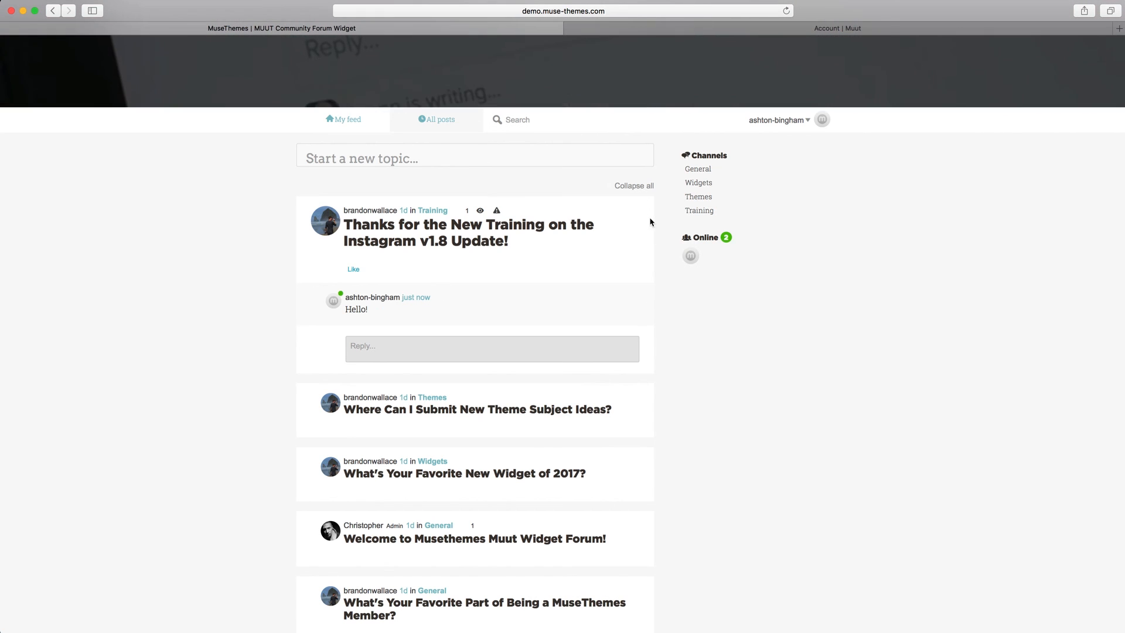
Return to the Muut account page and open the community settings of the forum in its trial period
{"action": "left_click", "coordinate": [817, 29]}
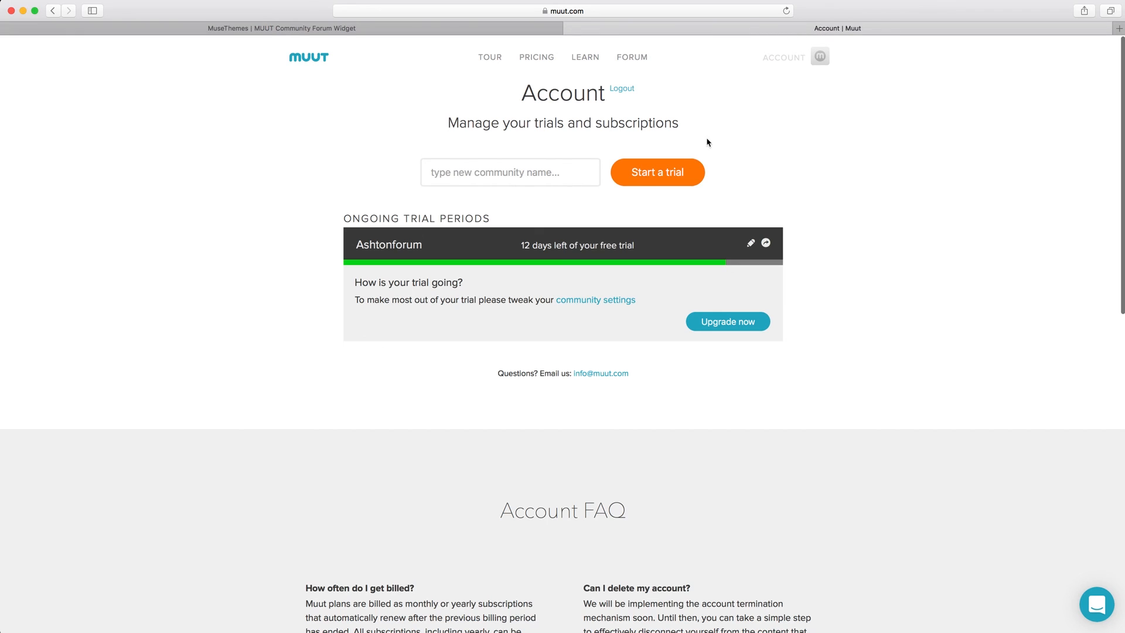
{"action": "left_click", "coordinate": [751, 245]}
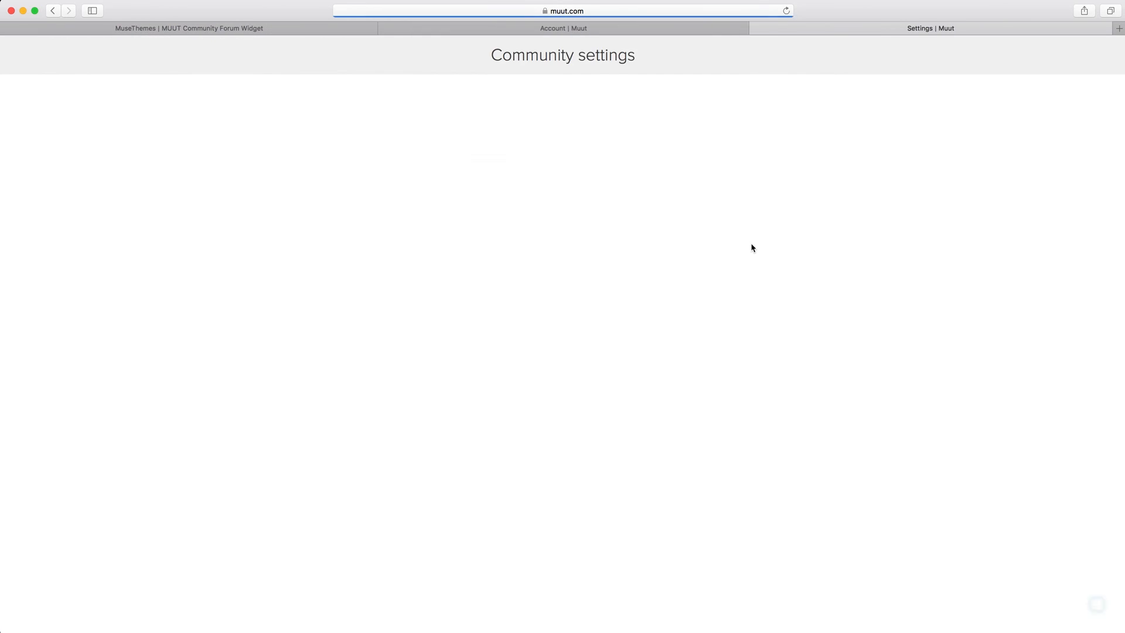